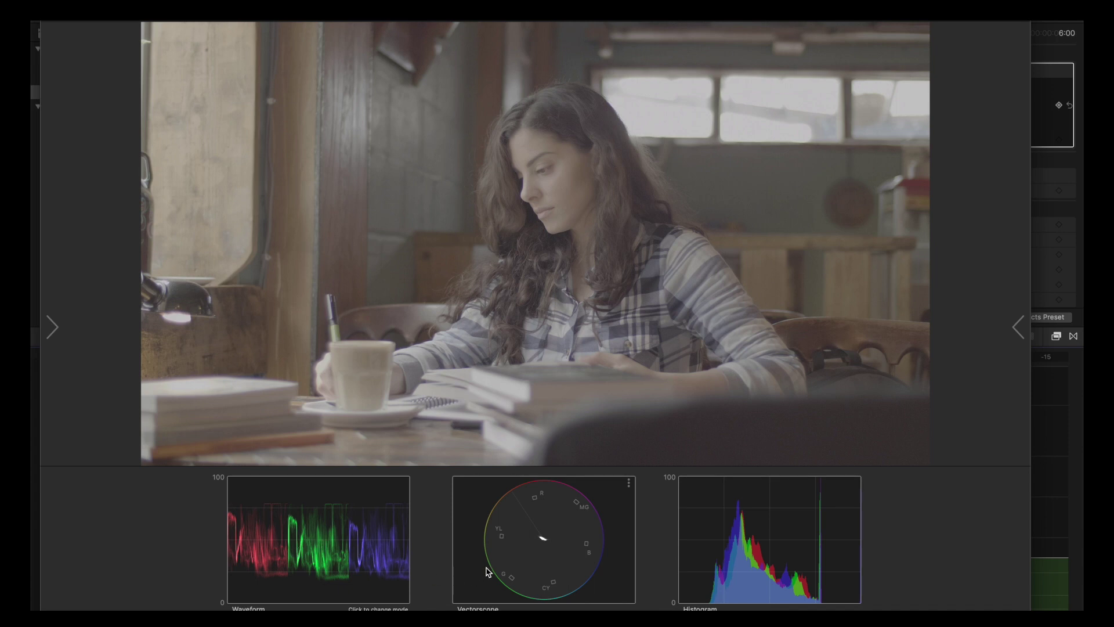
Toggle the waveform between monochrome and RGB parade, ending on RGB parade.
click(328, 545)
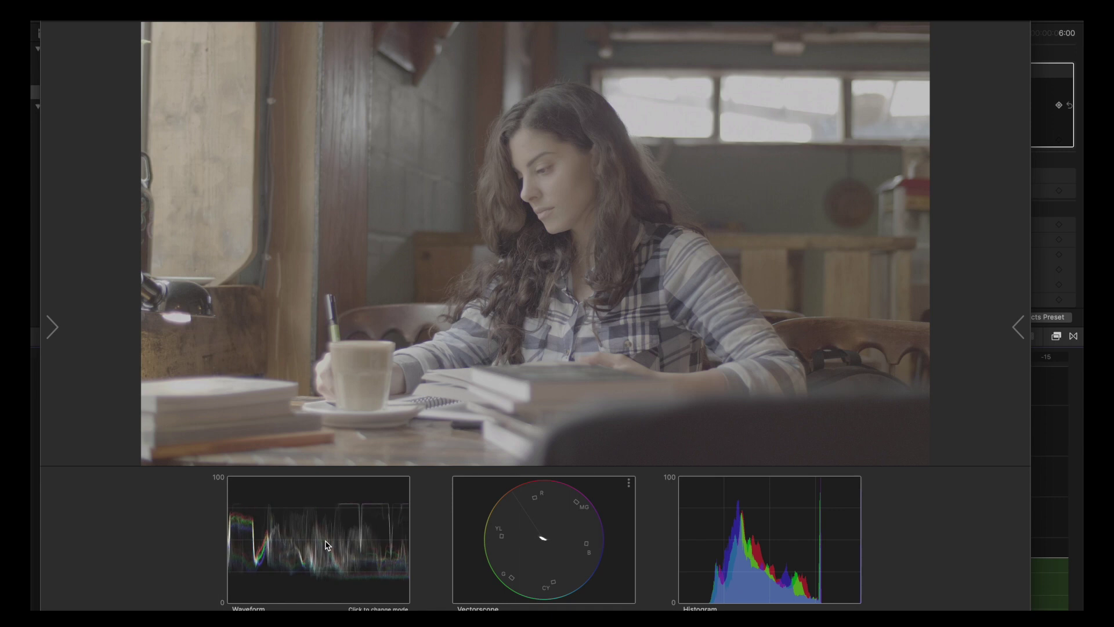
click(327, 545)
click(327, 546)
click(327, 545)
click(327, 546)
click(328, 545)
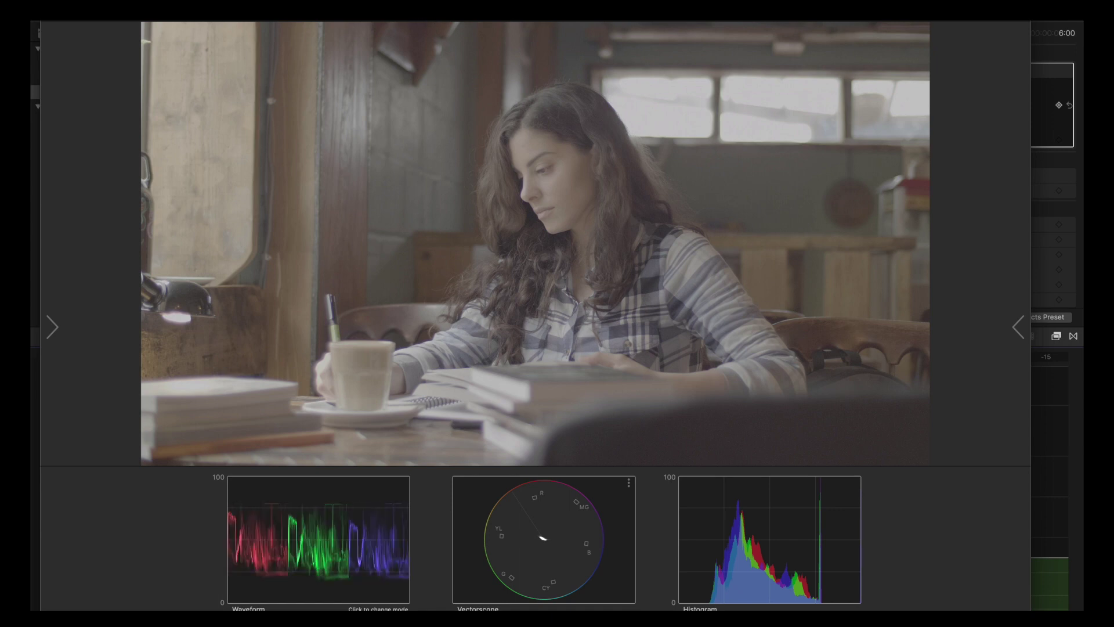
Enable Group Shots and show the Correct panel with Light, Color, Saturation and Vectors.
click(545, 23)
click(1017, 327)
Set Exposure to 0.16 on the image, then switch on-image mode to Shadows, Midtones, Highlights.
key(Tab)
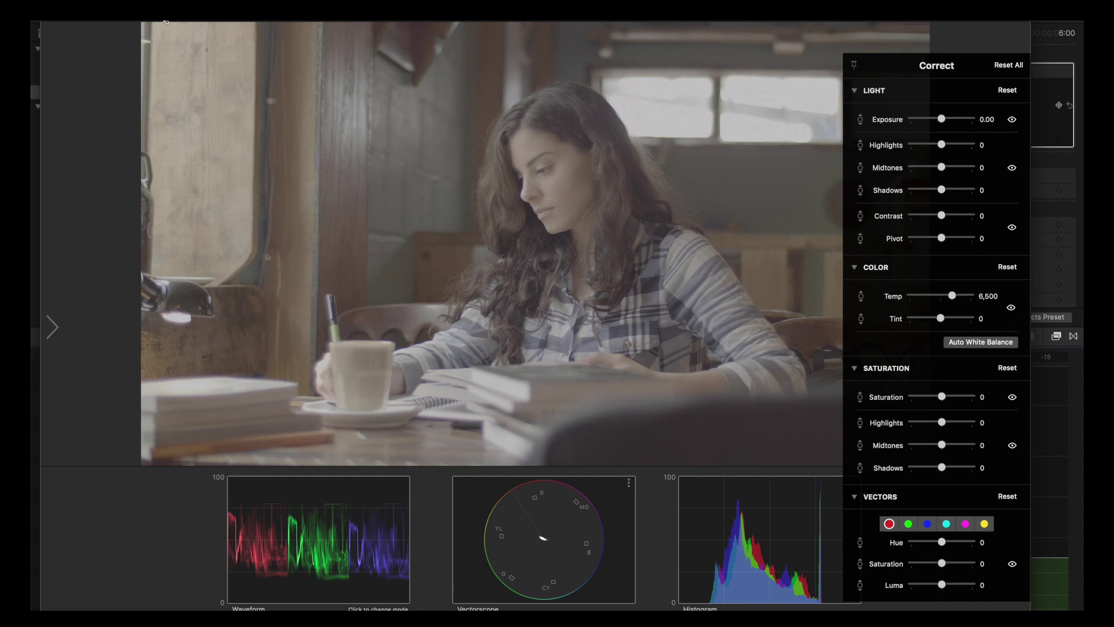
click(164, 22)
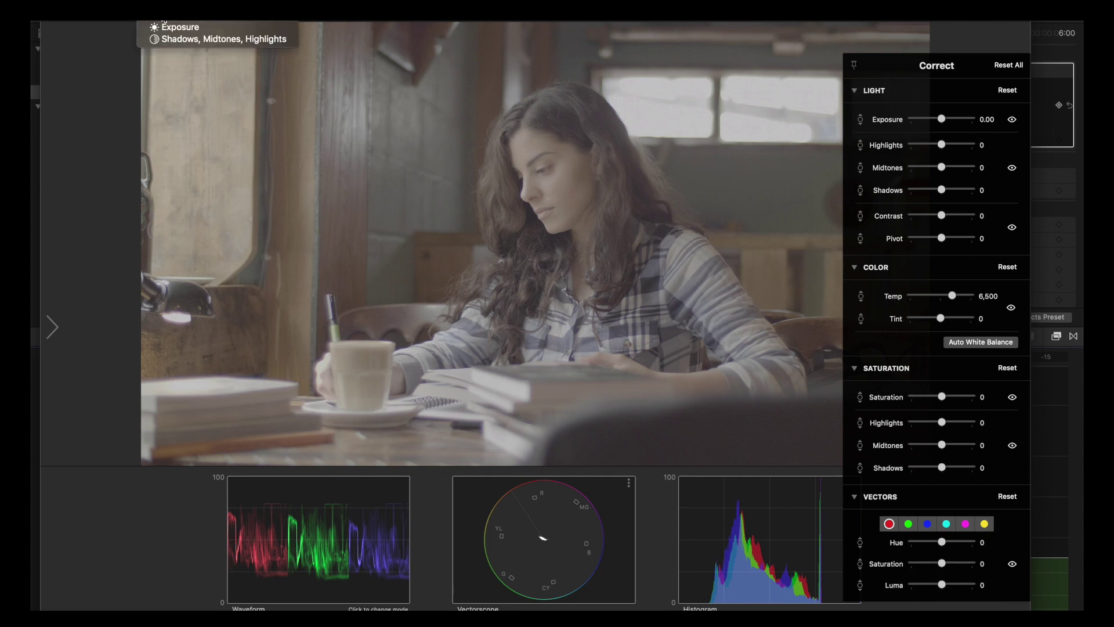
click(163, 30)
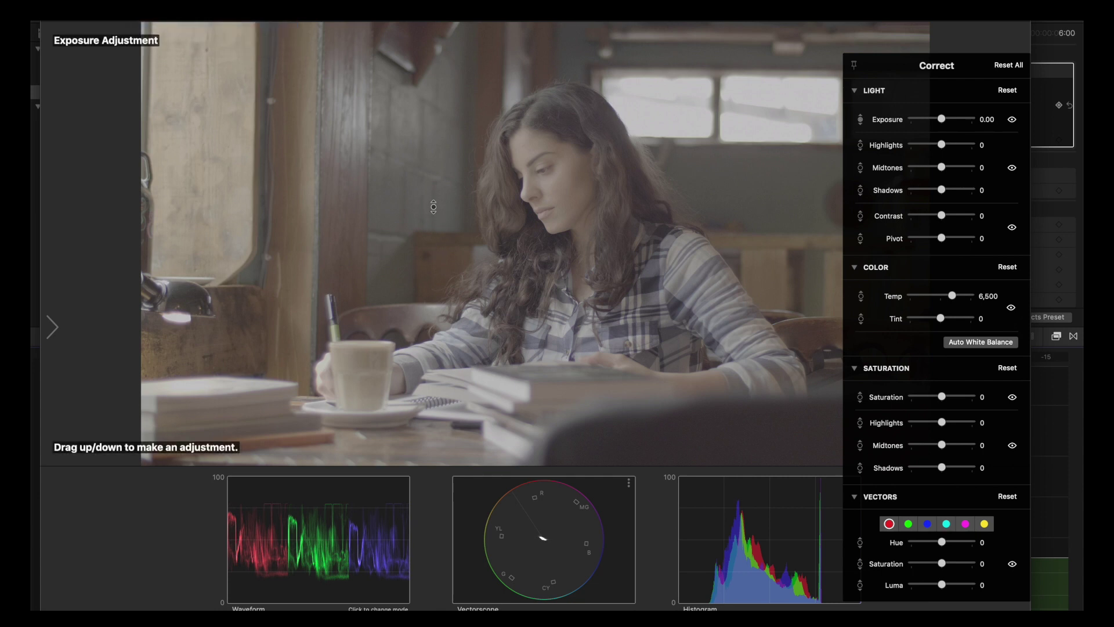
mouse_move(433, 206)
mouse_down()
mouse_move(434, 232)
mouse_move(438, 202)
mouse_up()
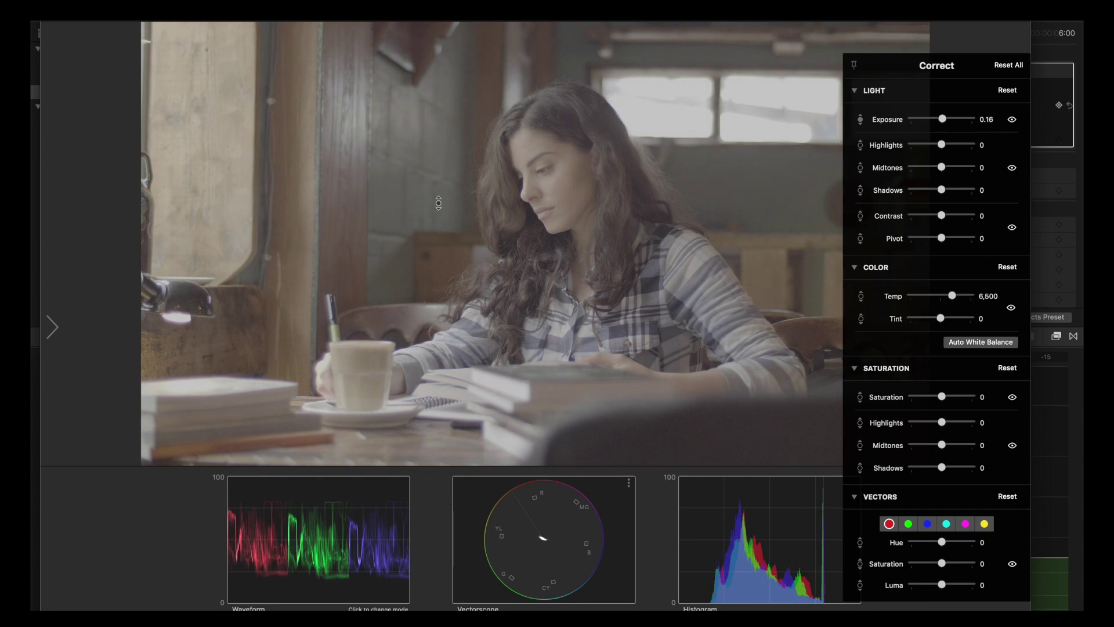
click(162, 25)
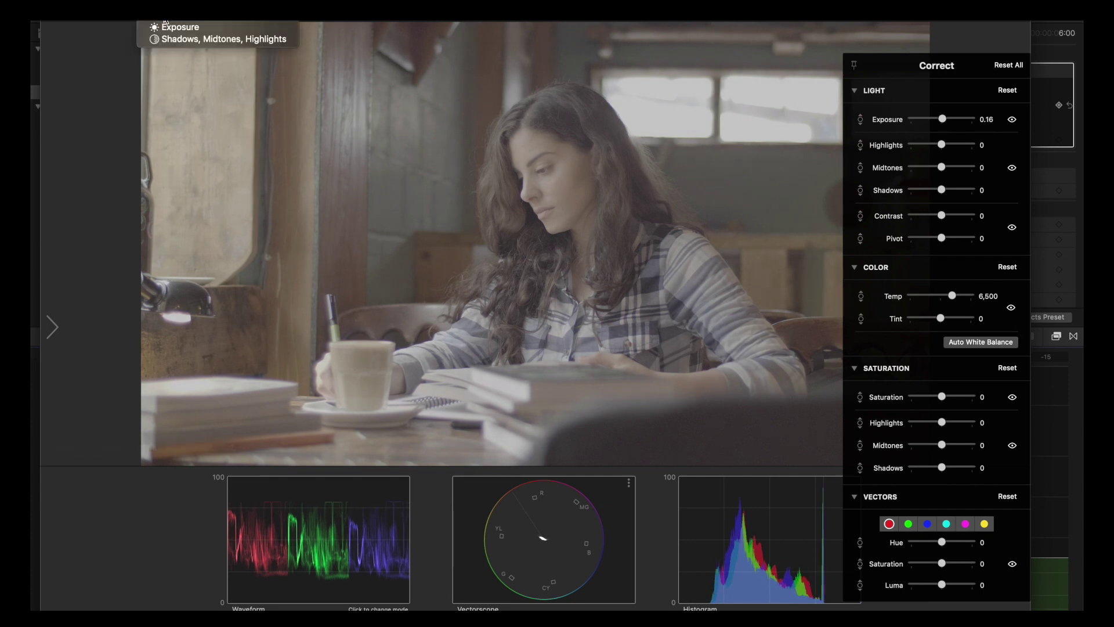
click(168, 39)
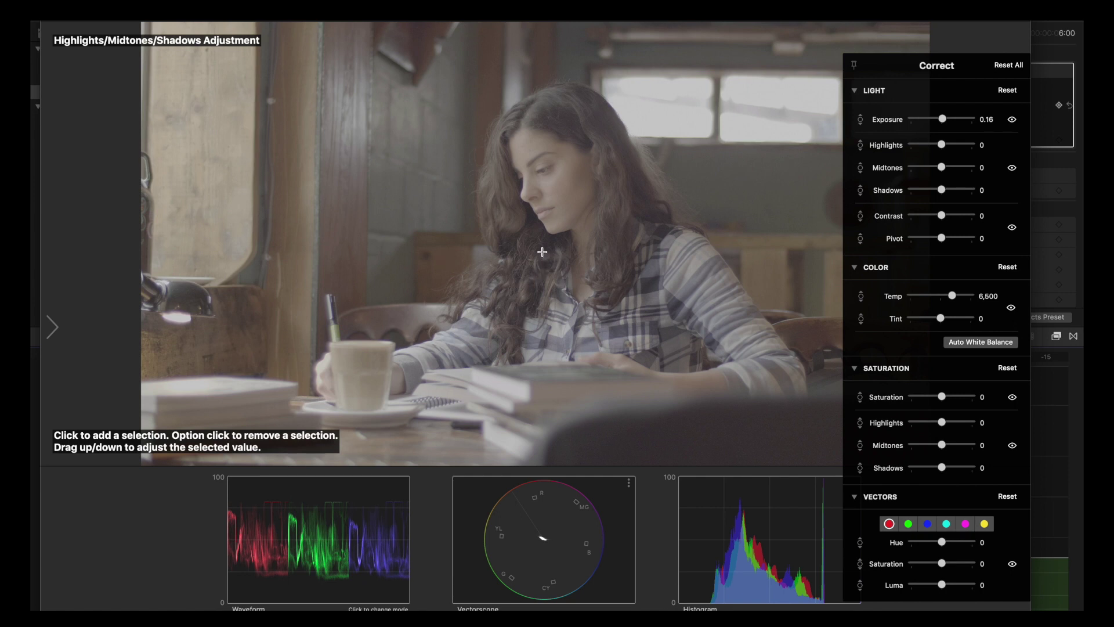
Pull foreground shadows to -47, lift lamp highlights to 40, and adjust the shirt tone.
click(693, 438)
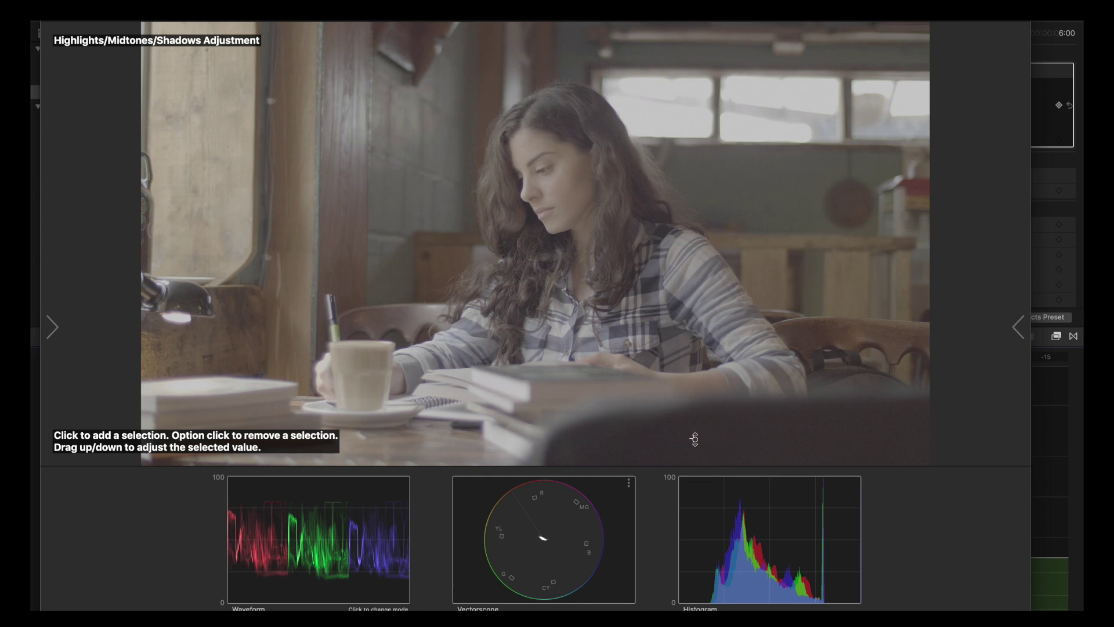
drag(693, 439, 695, 459)
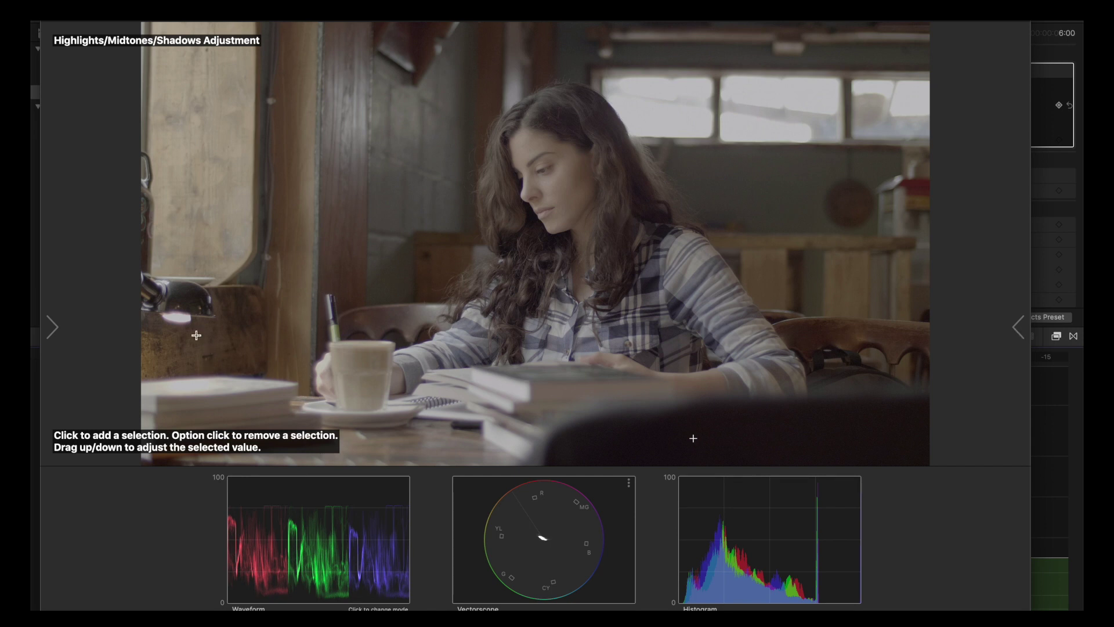
click(180, 318)
drag(180, 316, 177, 300)
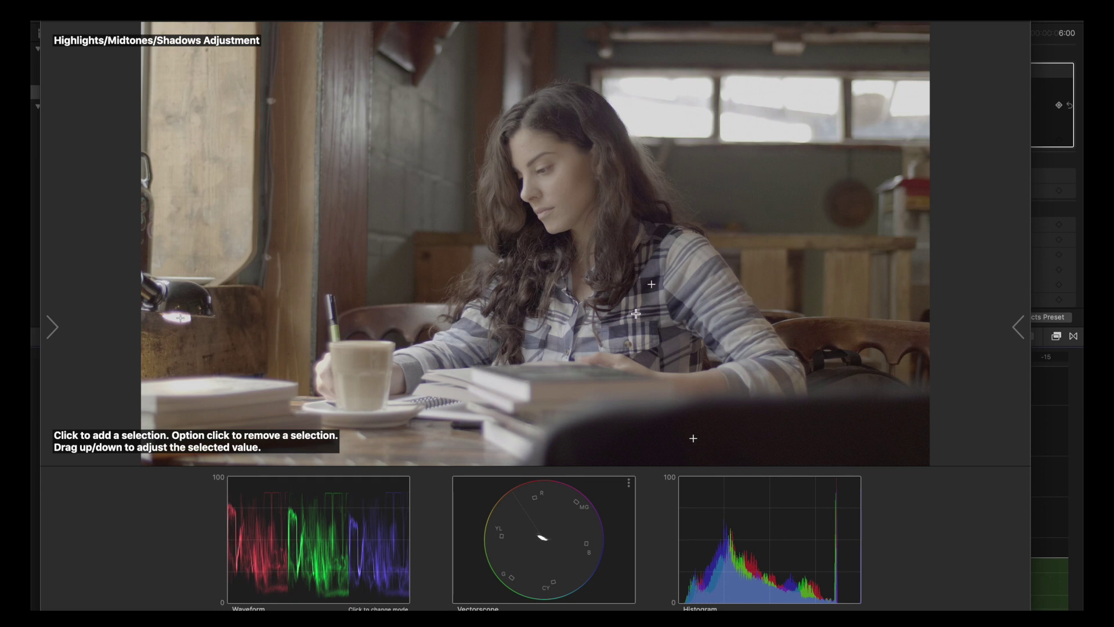
click(651, 285)
drag(651, 285, 651, 302)
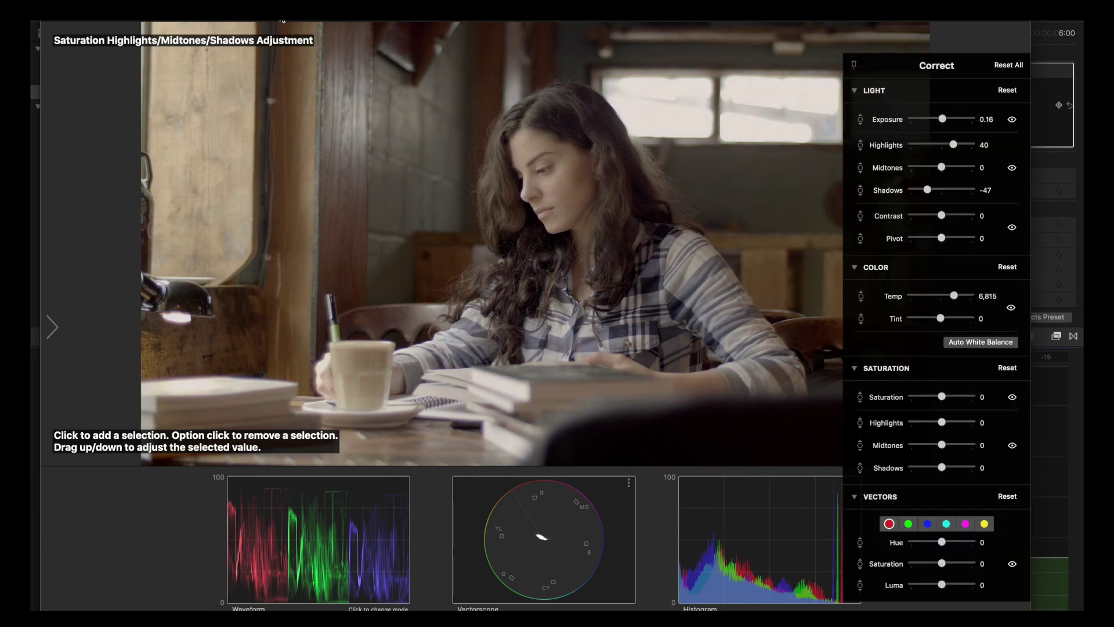
In Hue/Saturation/Luma mode, drag the plaid shirt's hue toward teal-green.
click(282, 21)
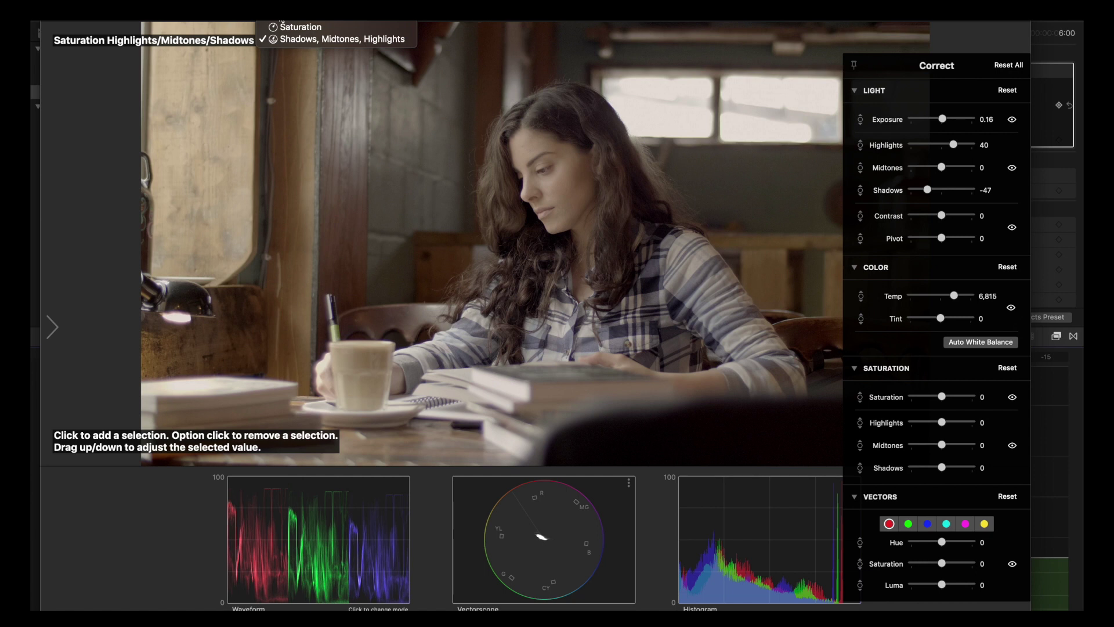
click(299, 21)
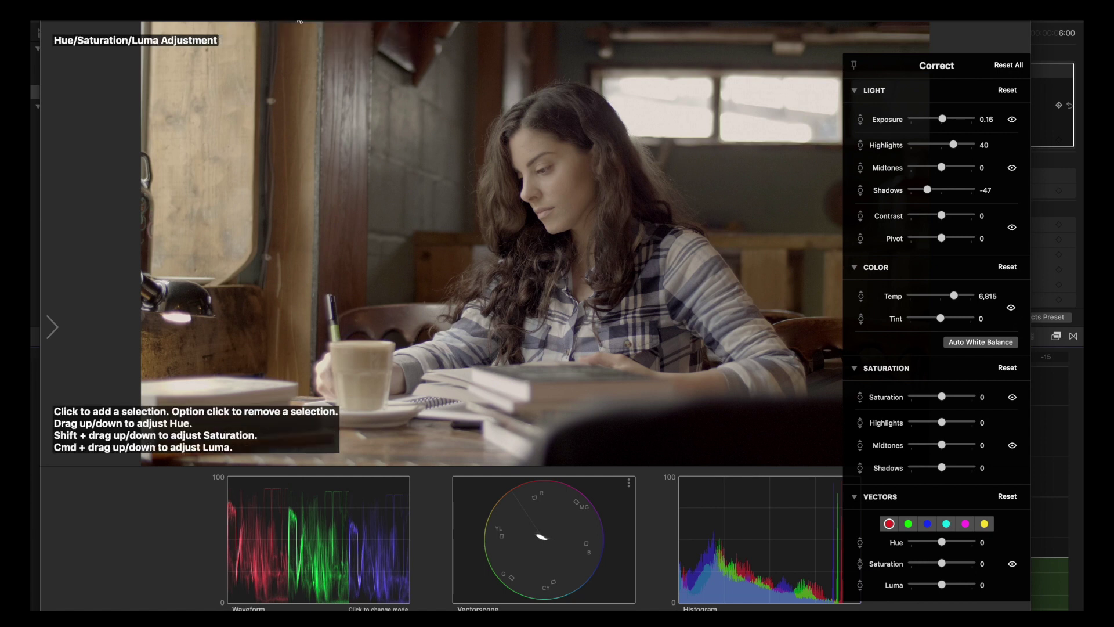
click(654, 282)
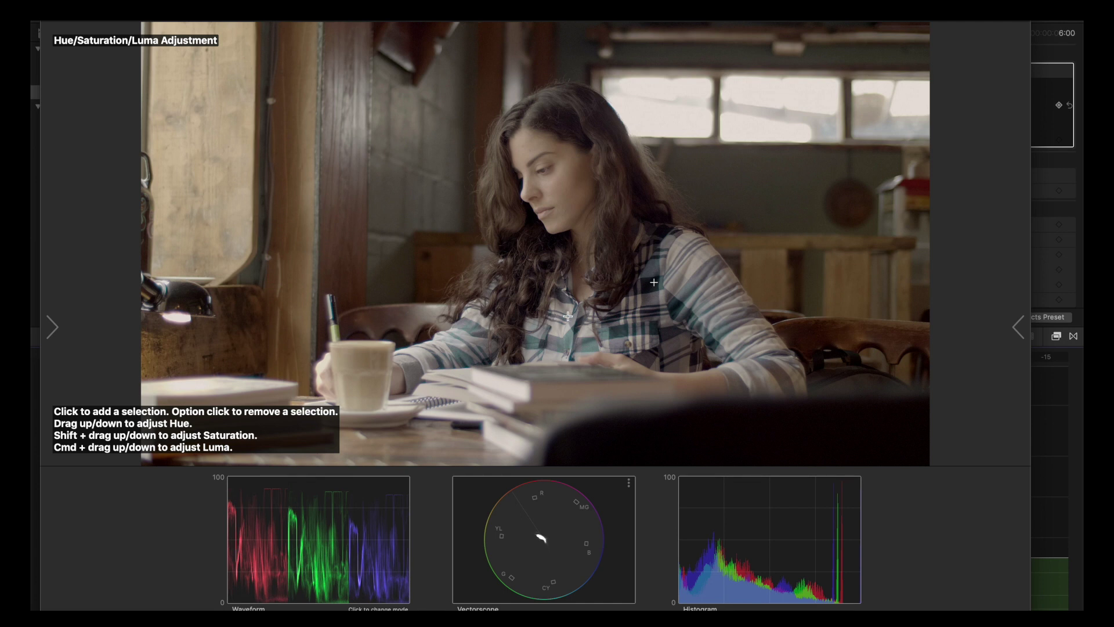
mouse_move(653, 283)
mouse_down()
mouse_move(633, 52)
mouse_move(669, 409)
mouse_move(677, 151)
mouse_move(660, 62)
mouse_up()
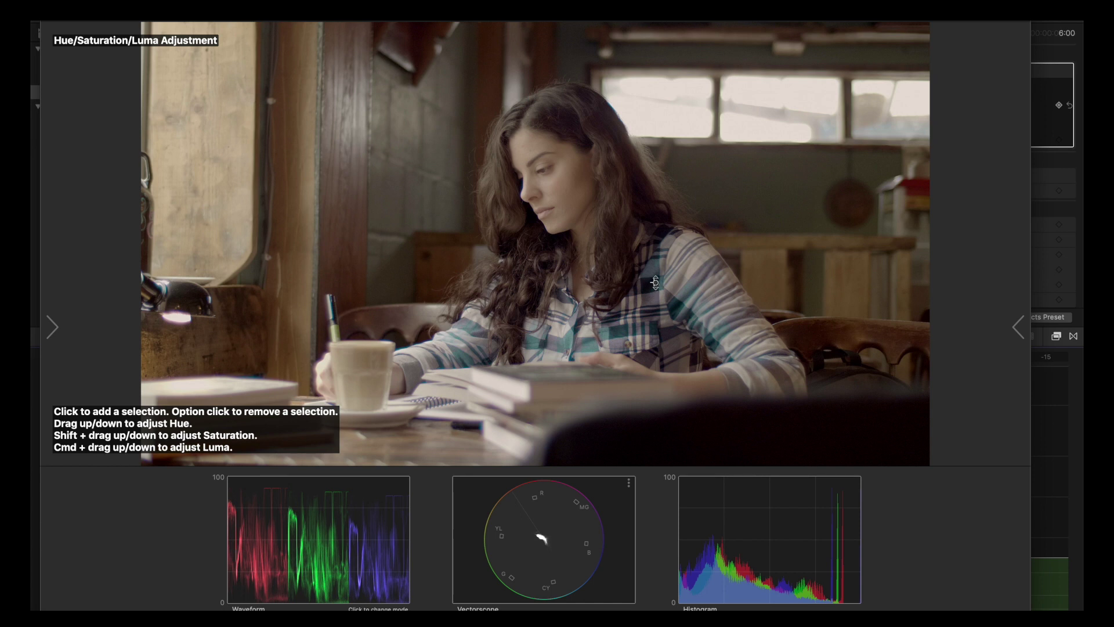
drag(661, 390, 664, 270)
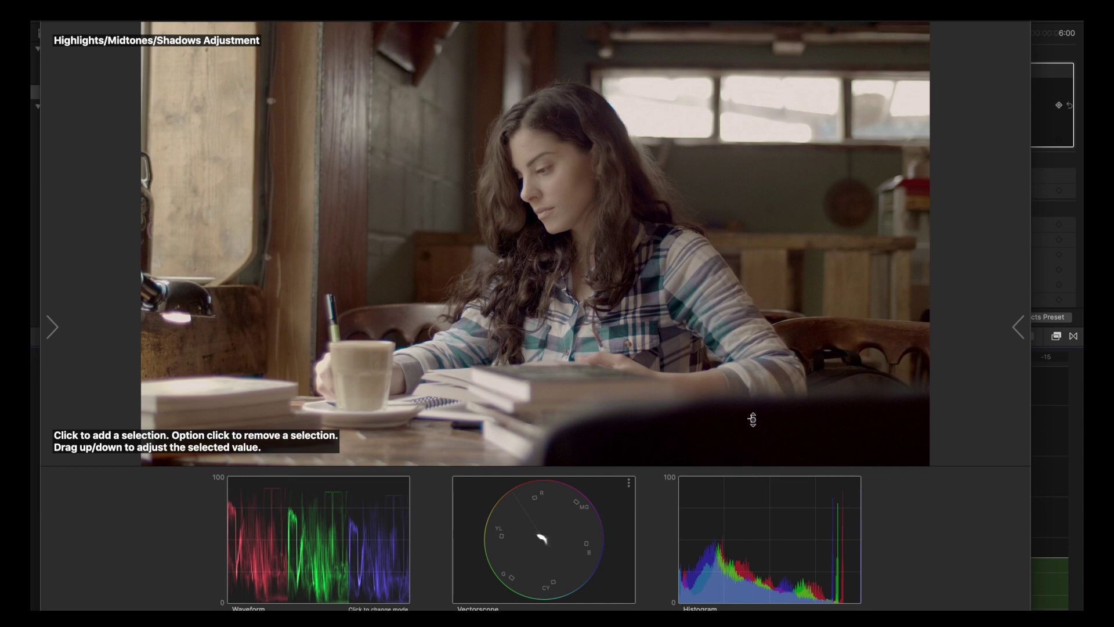
Darken shadows slightly and pull down tones at two shirt points, then switch to Contrast Adjustment.
drag(752, 419, 752, 417)
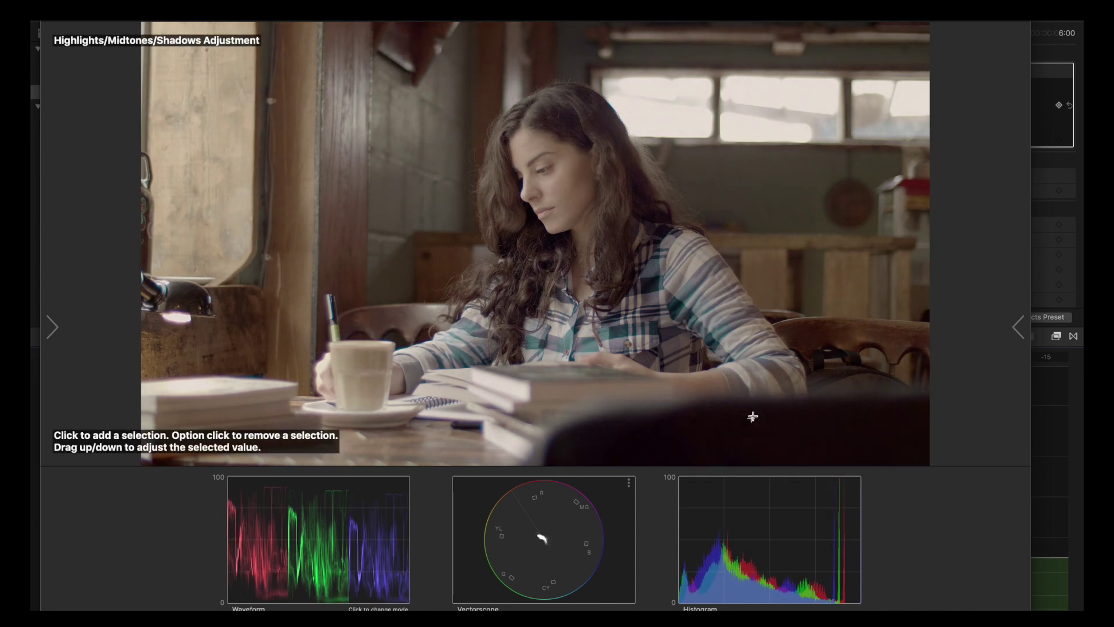
click(655, 283)
drag(655, 282, 656, 283)
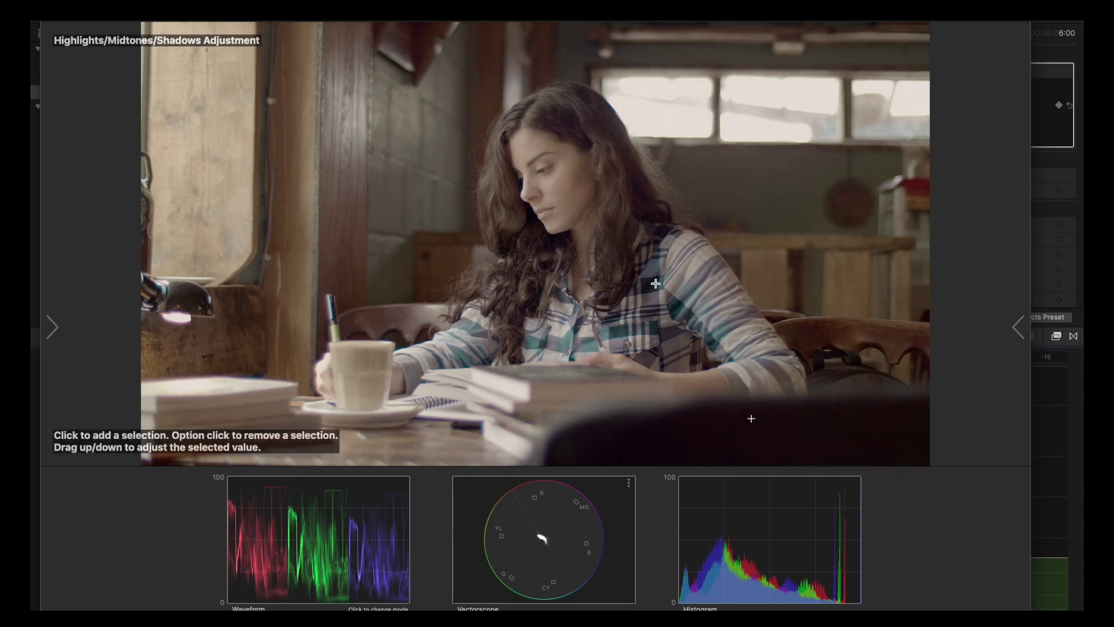
click(714, 263)
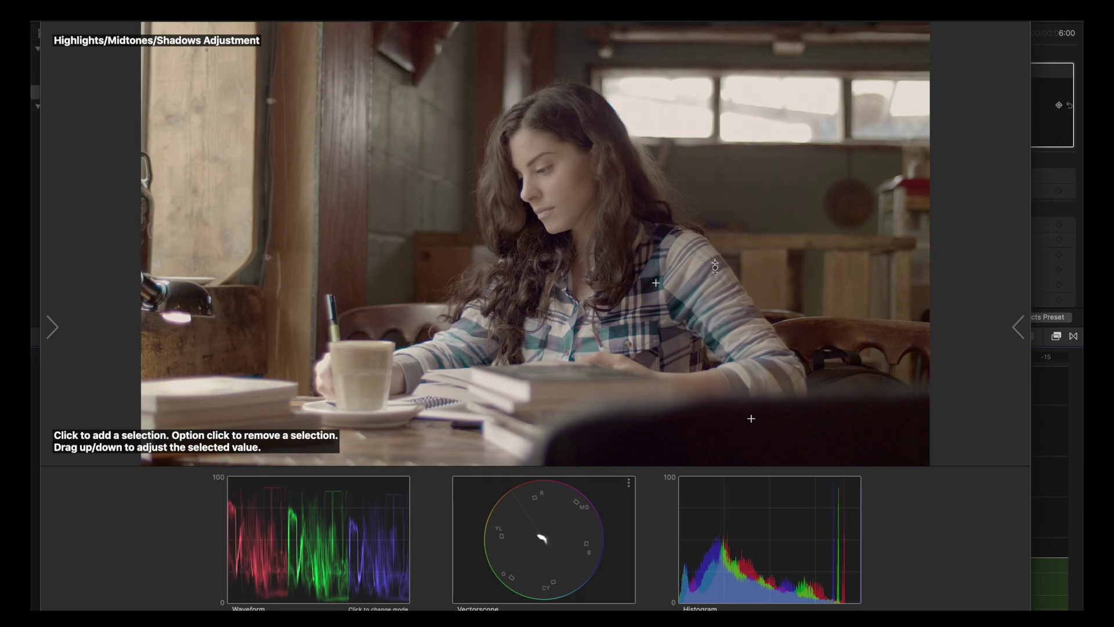
drag(714, 263, 714, 270)
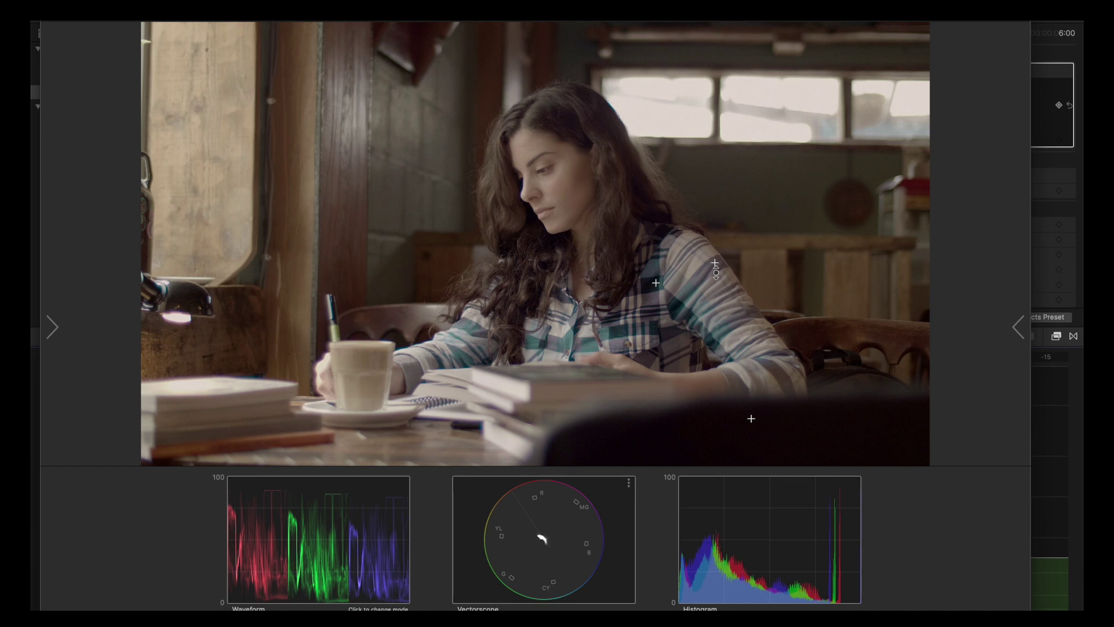
key(Right)
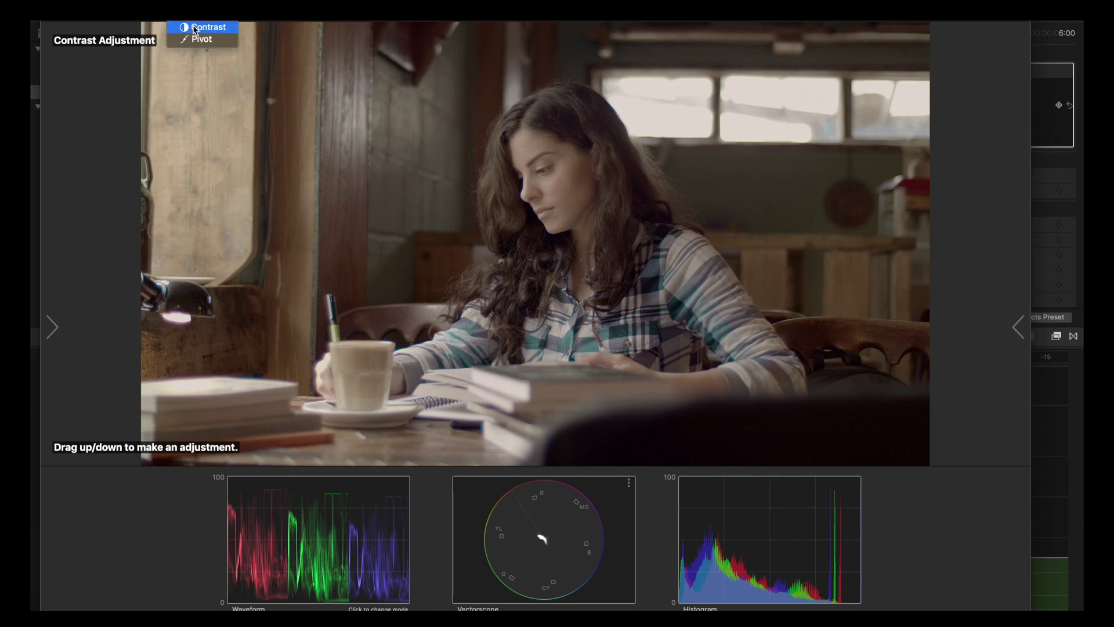
Boost contrast, then lower saturation at a sampled tone in Shadows/Midtones/Highlights mode.
drag(433, 261, 426, 203)
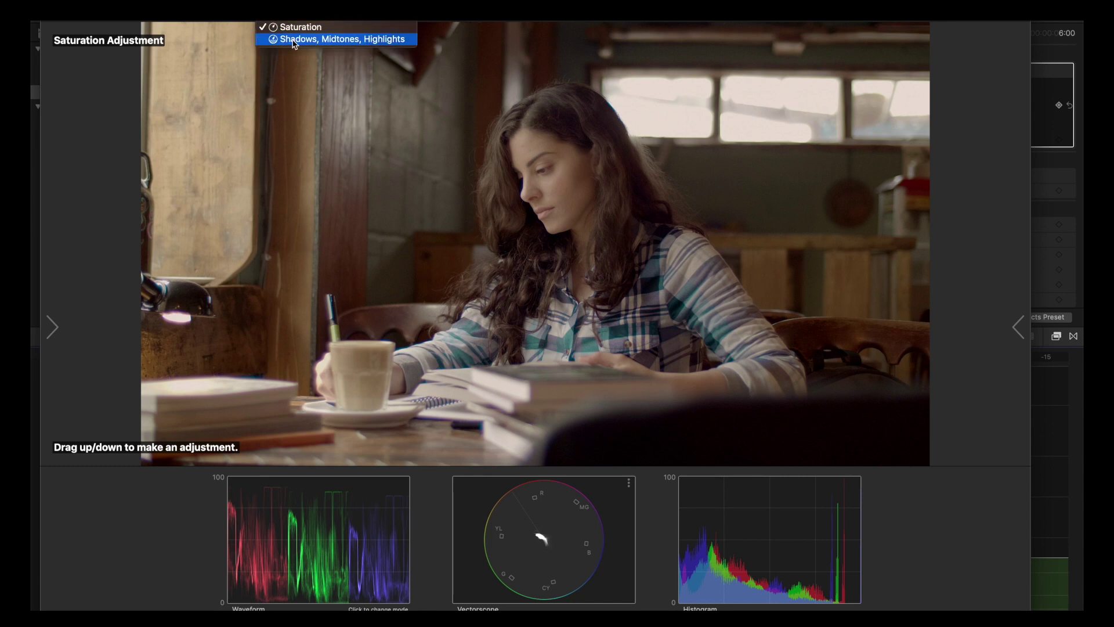
click(294, 39)
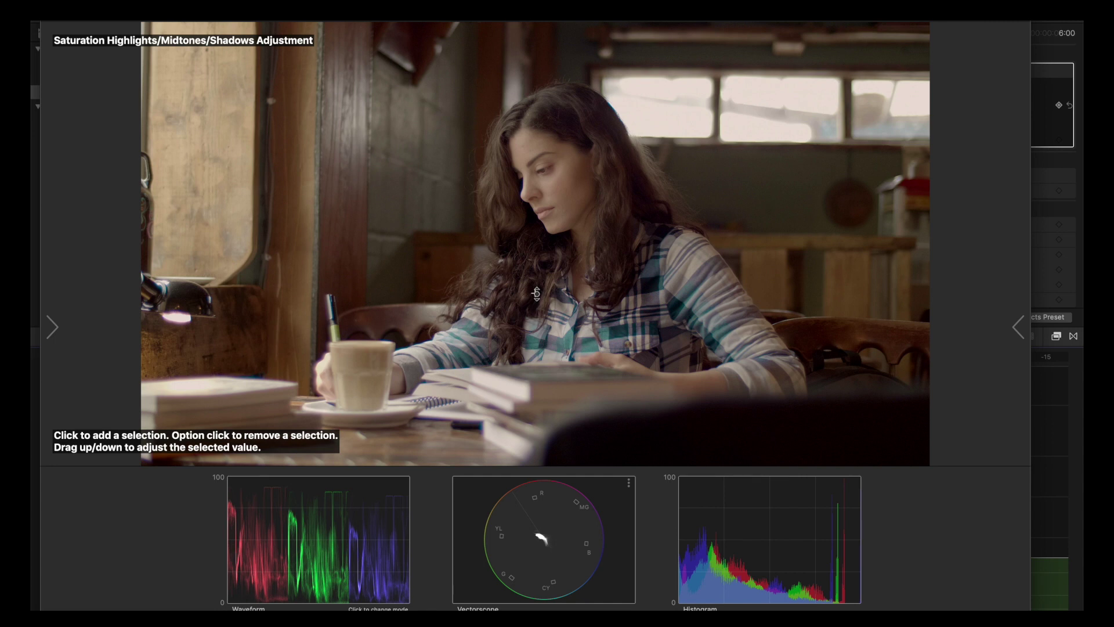
mouse_move(536, 292)
mouse_down()
mouse_move(540, 341)
mouse_move(539, 291)
mouse_move(541, 306)
mouse_up()
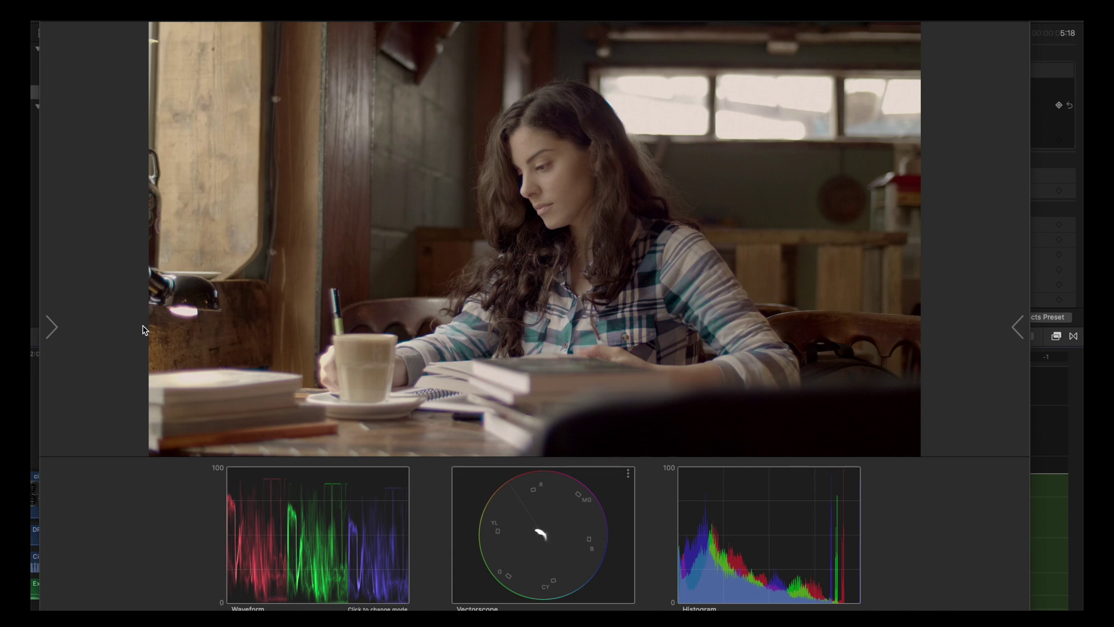
Show the Color panel, keep the Camera profile at None, and list the colour charts.
click(52, 327)
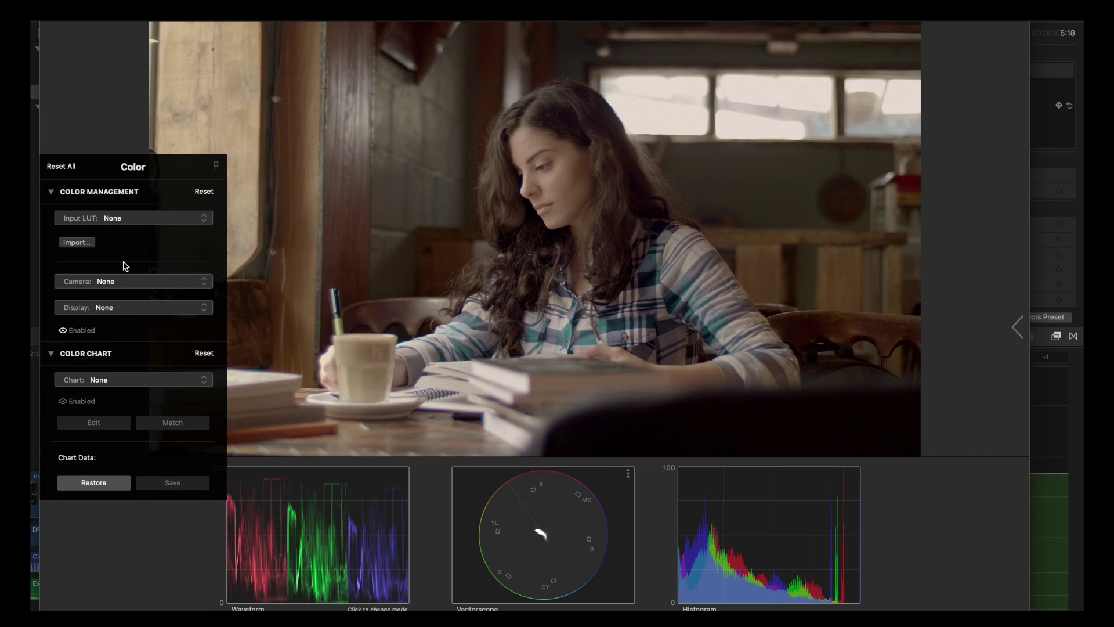
click(130, 281)
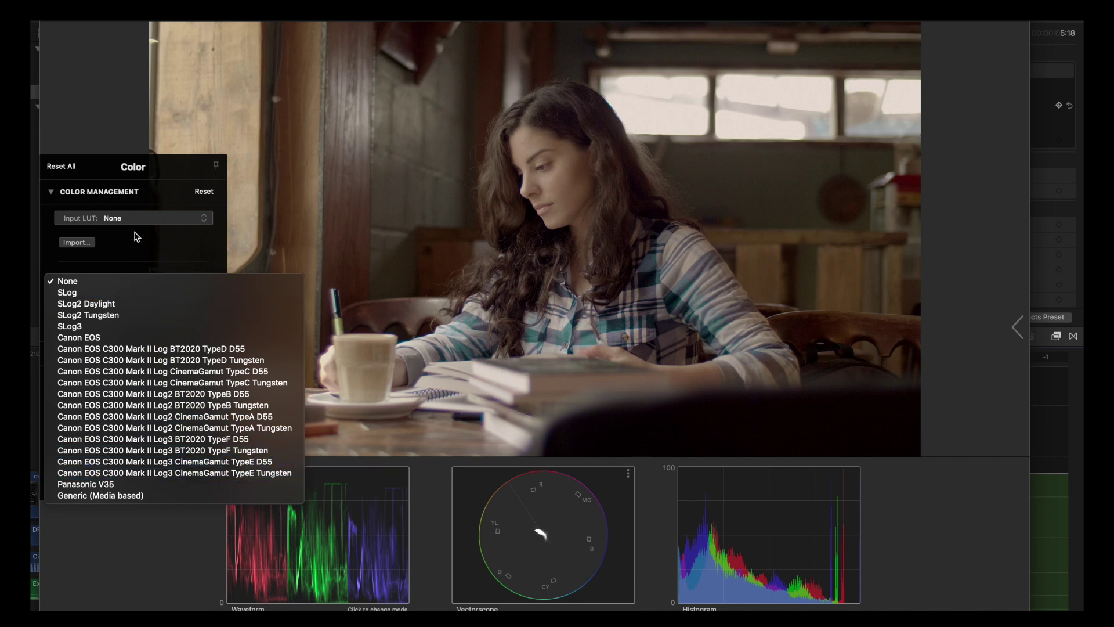
click(161, 255)
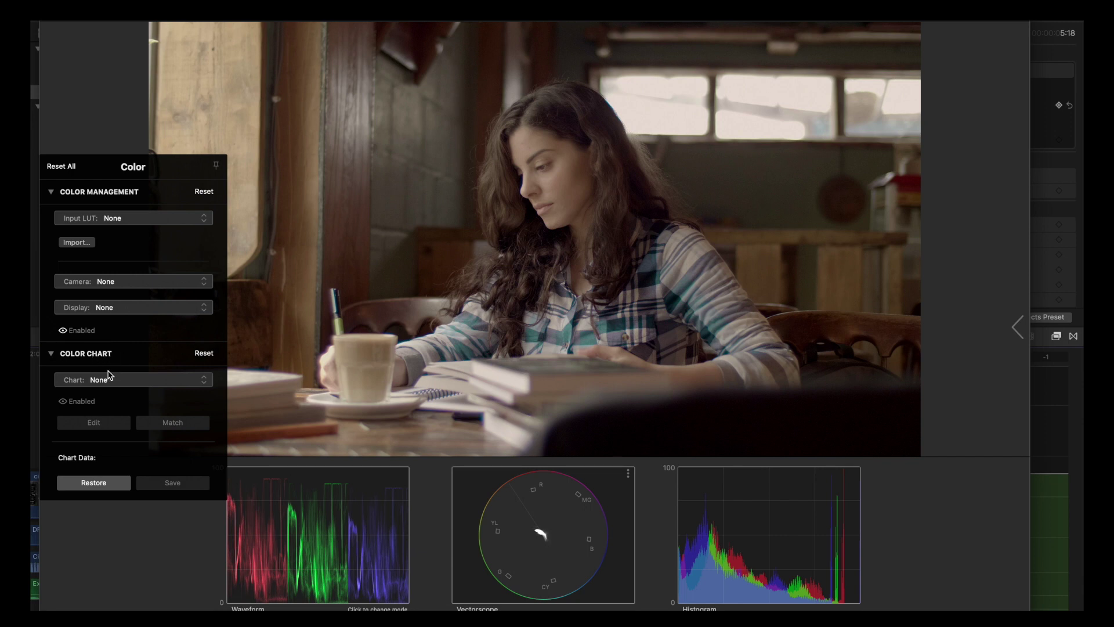
click(152, 381)
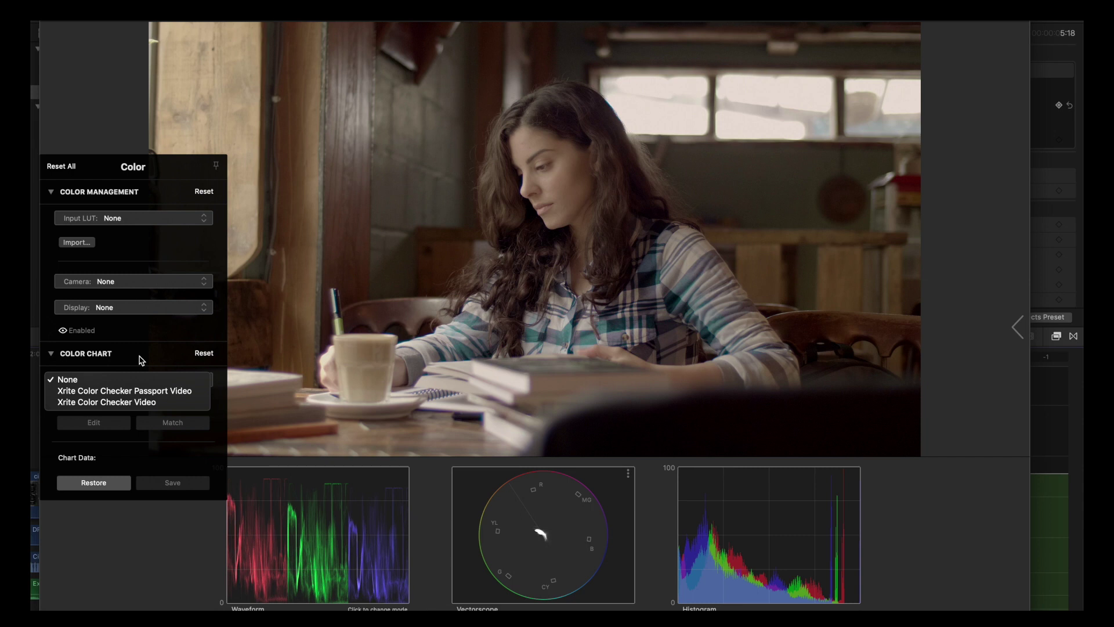
Leave the chart at None and browse the looks list before returning to categories.
click(141, 360)
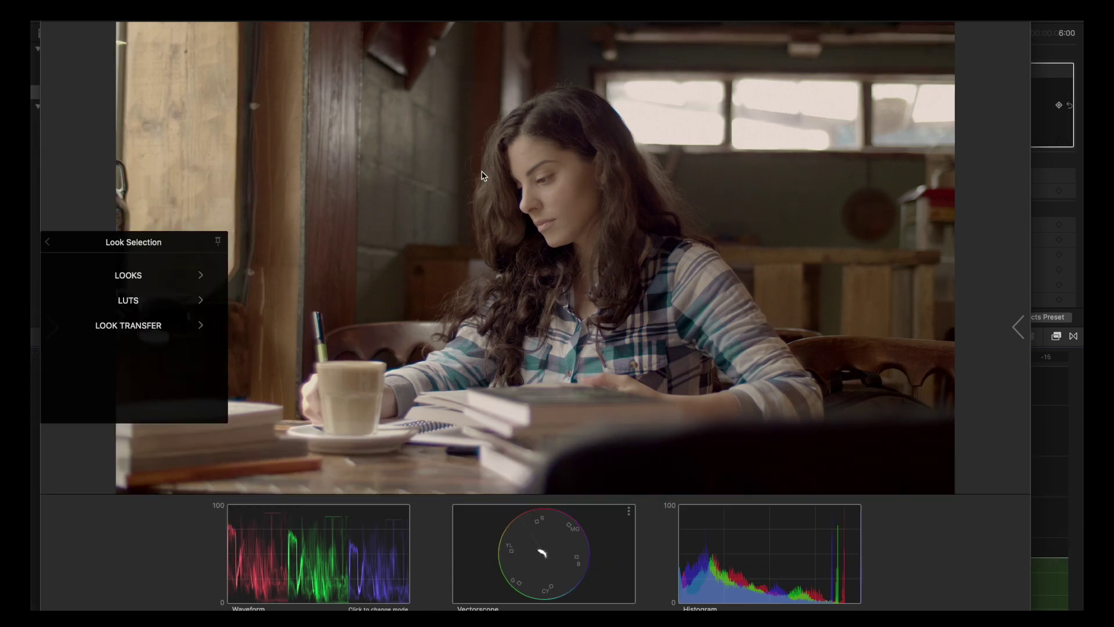
click(131, 278)
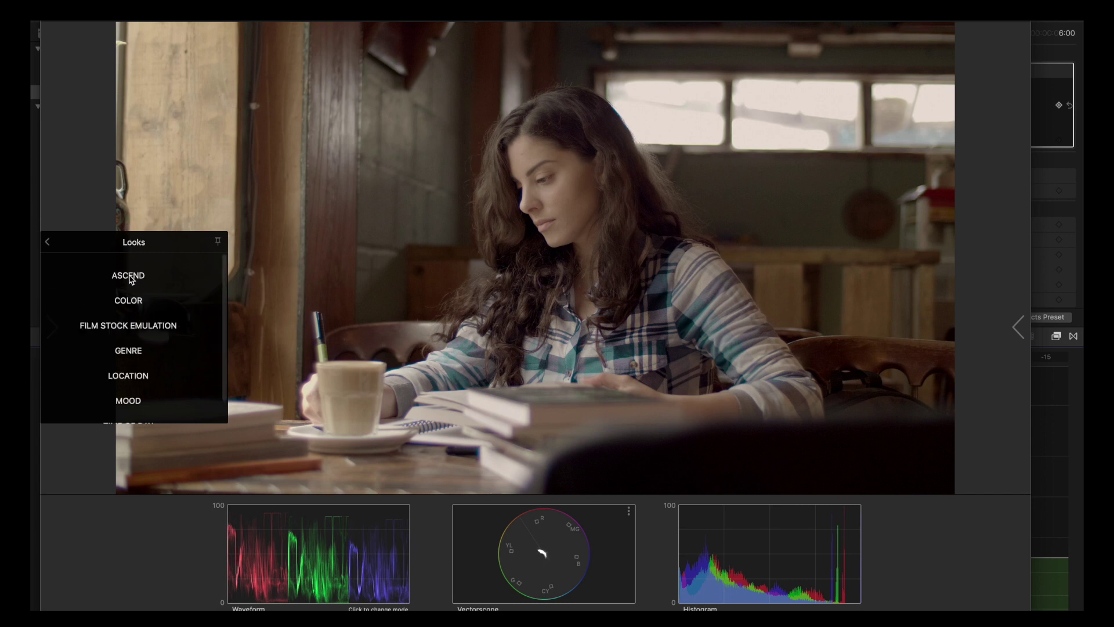
scroll(136, 383, down, 2)
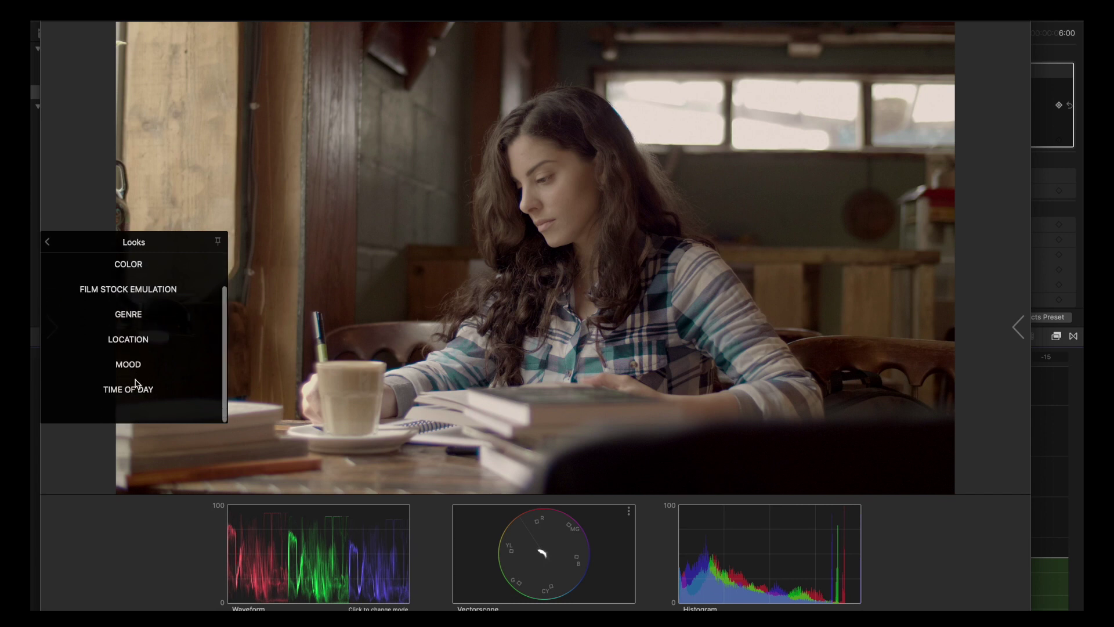
key(Escape)
Browse the USER LUT collection and choose Fuji Pro 400_FPE.
click(132, 299)
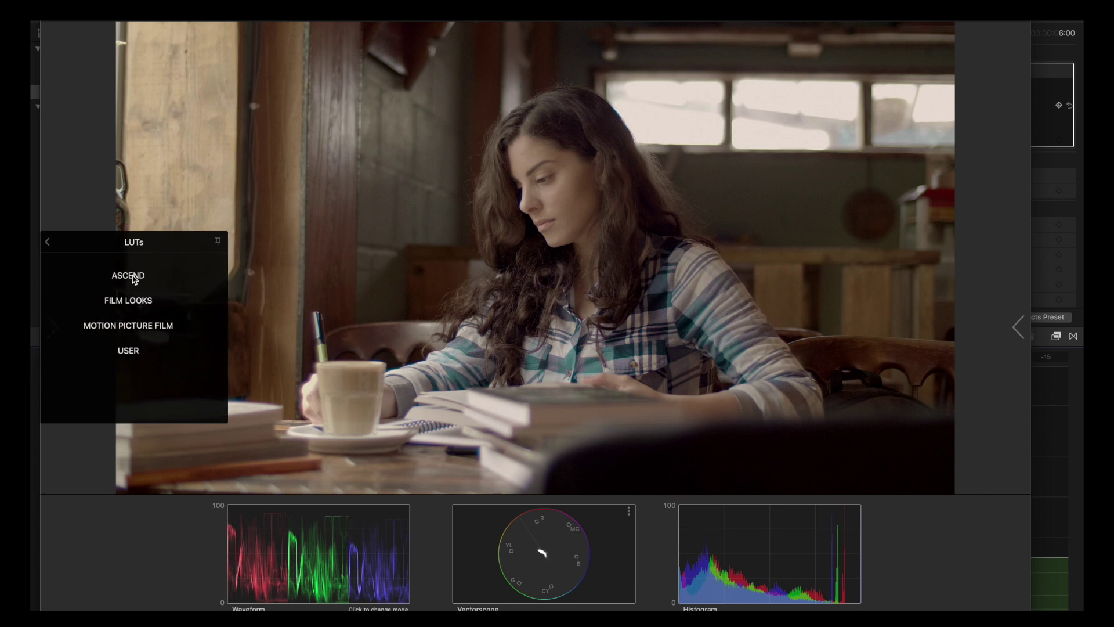
click(134, 355)
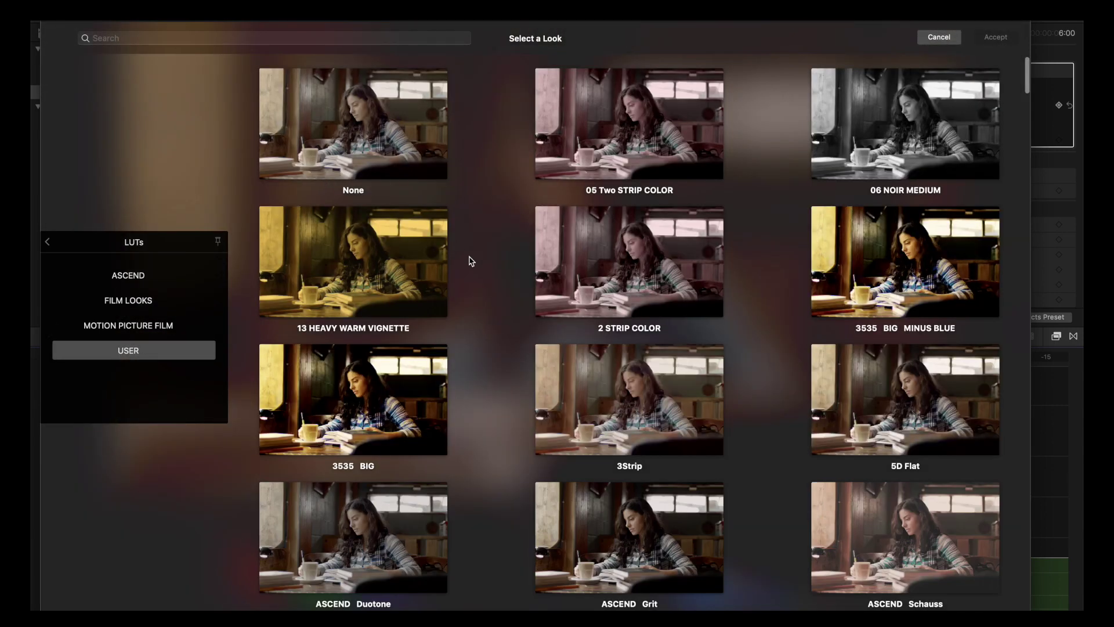
scroll(512, 311, down, 4)
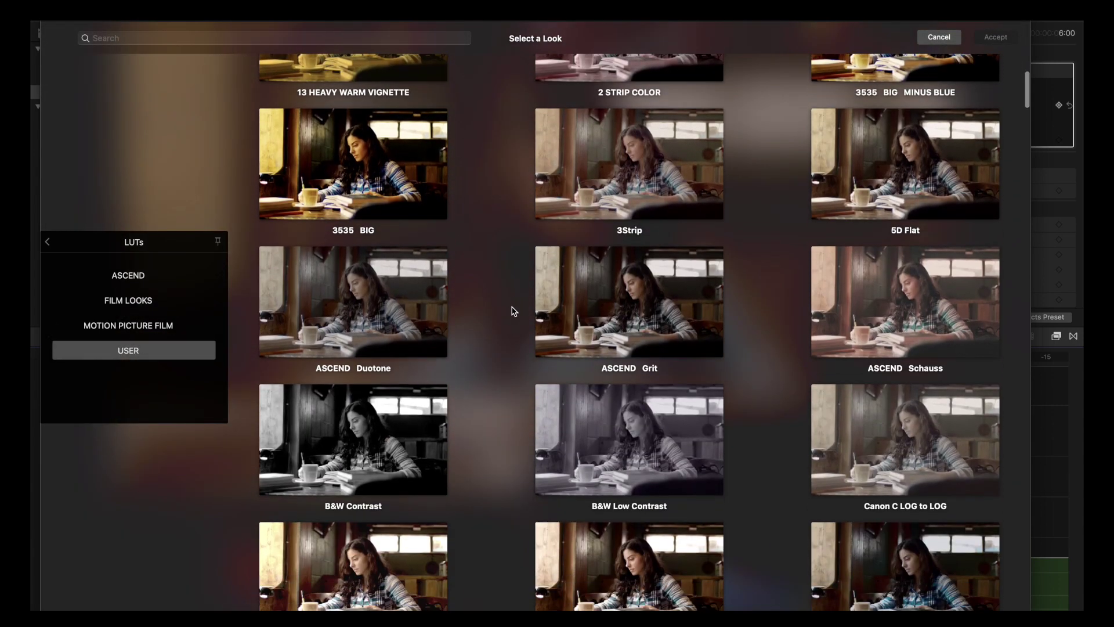
scroll(513, 311, down, 15)
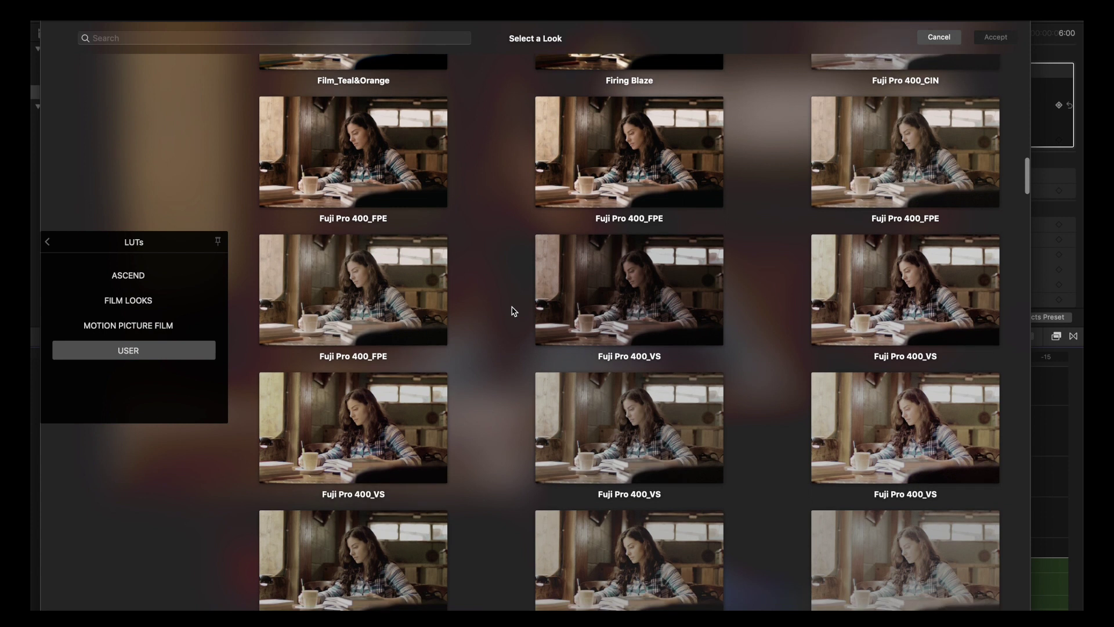
scroll(513, 311, down, 1)
scroll(513, 311, up, 2)
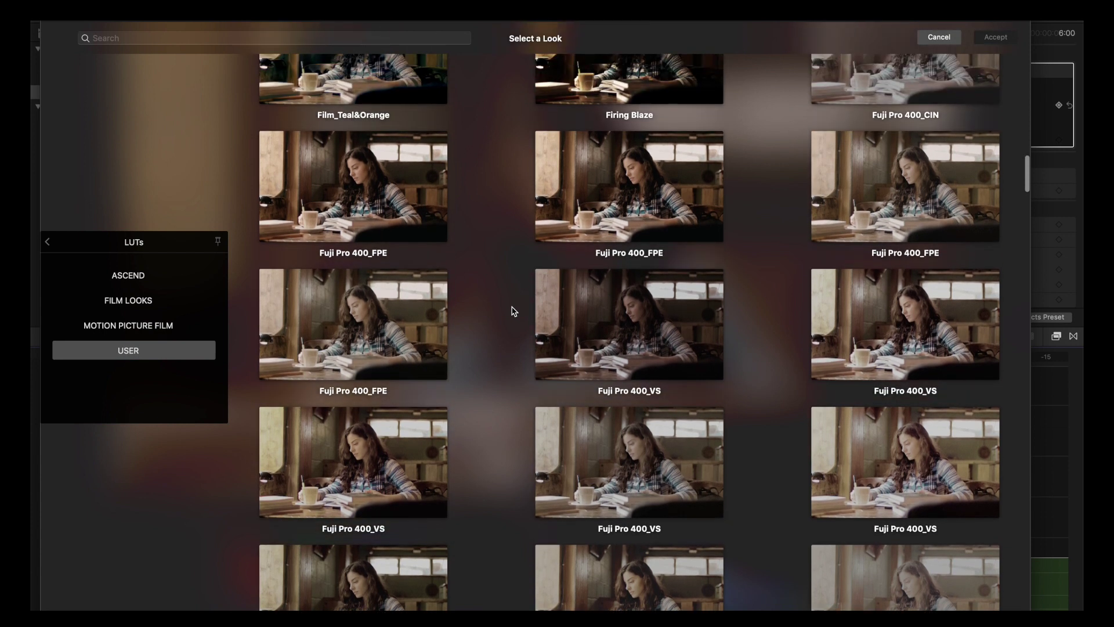
scroll(513, 311, up, 4)
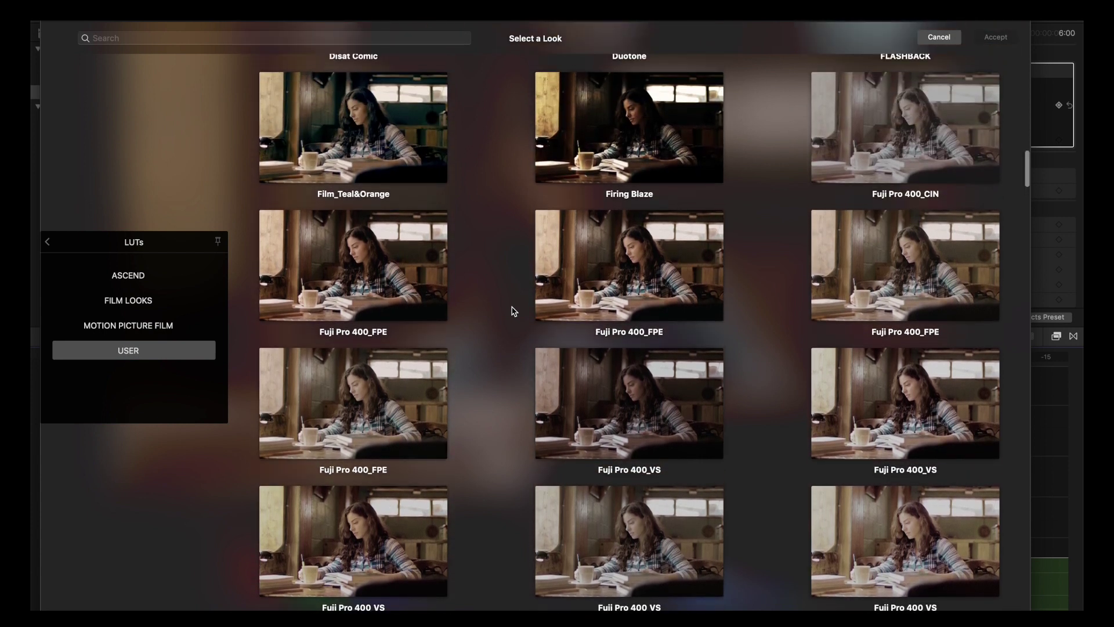
click(638, 274)
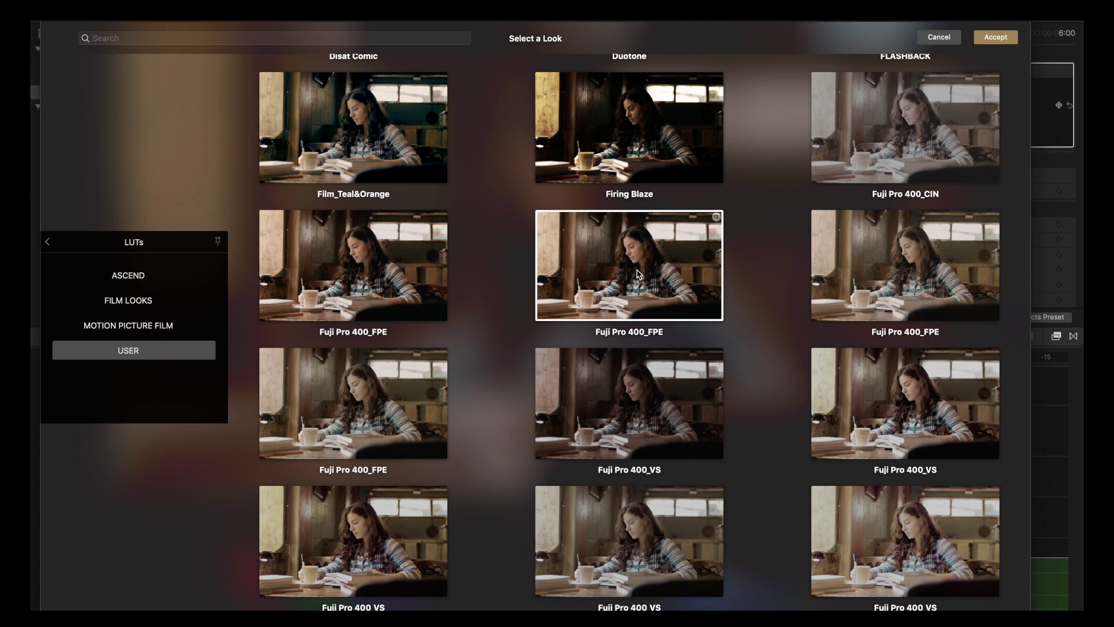
Accept Fuji Pro 400_FPE, lower Preset/LUT Mix to 70, and set Shadows to -10.
click(996, 38)
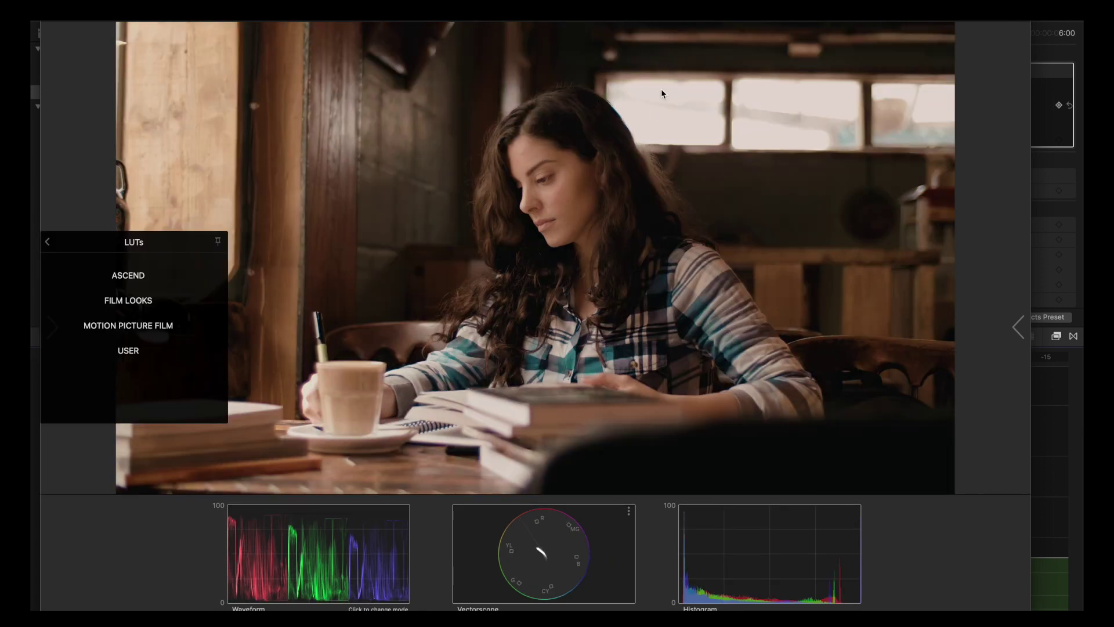
mouse_move(964, 238)
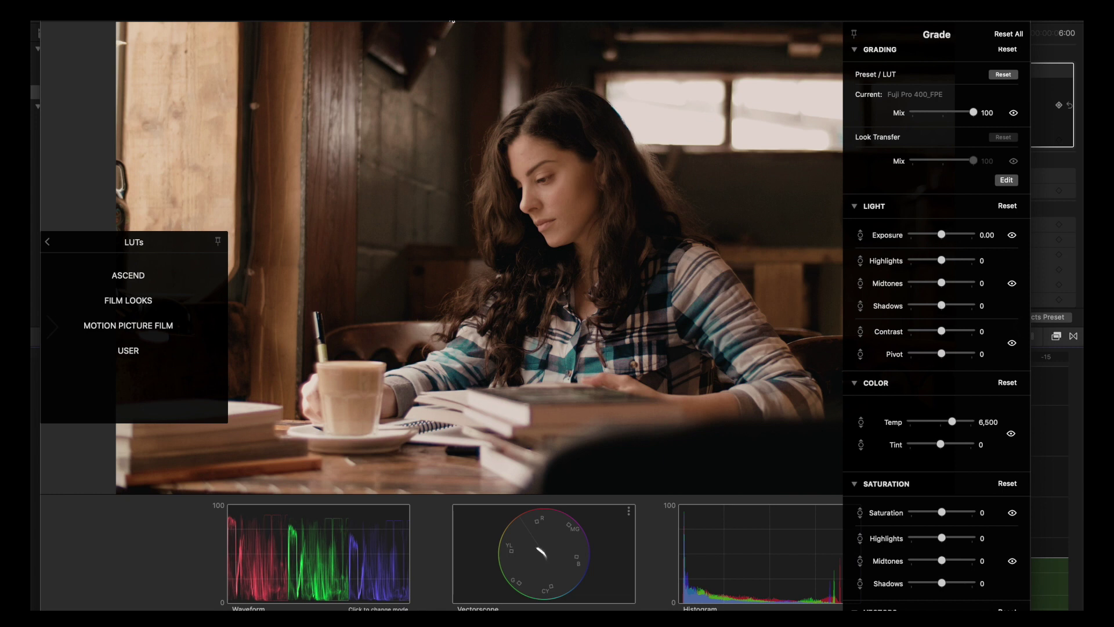
scroll(915, 514, down, 5)
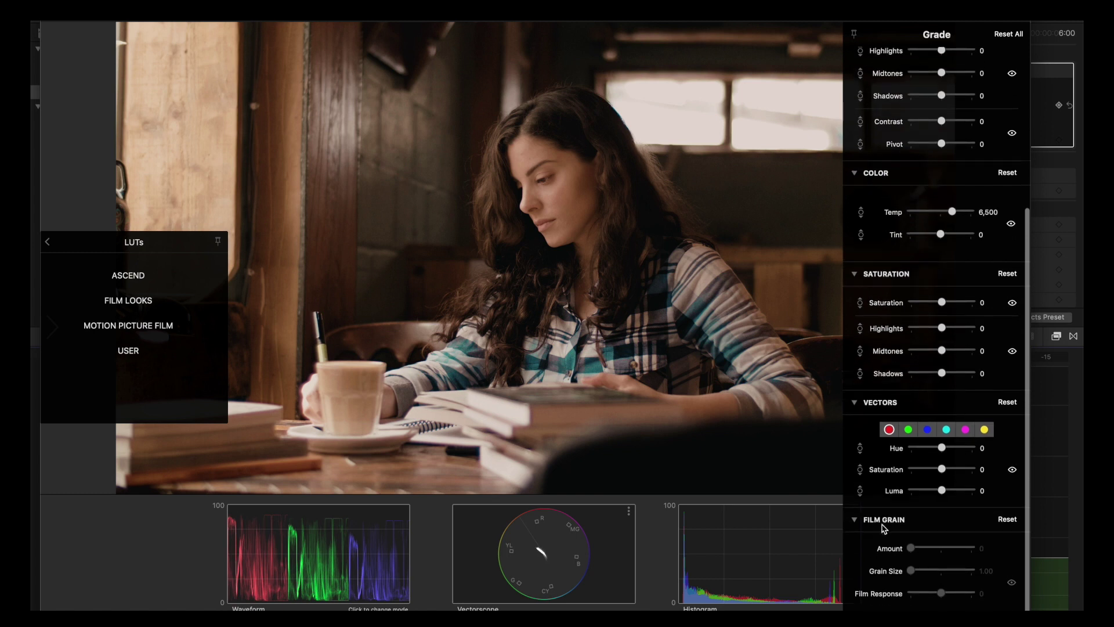
scroll(935, 421, up, 5)
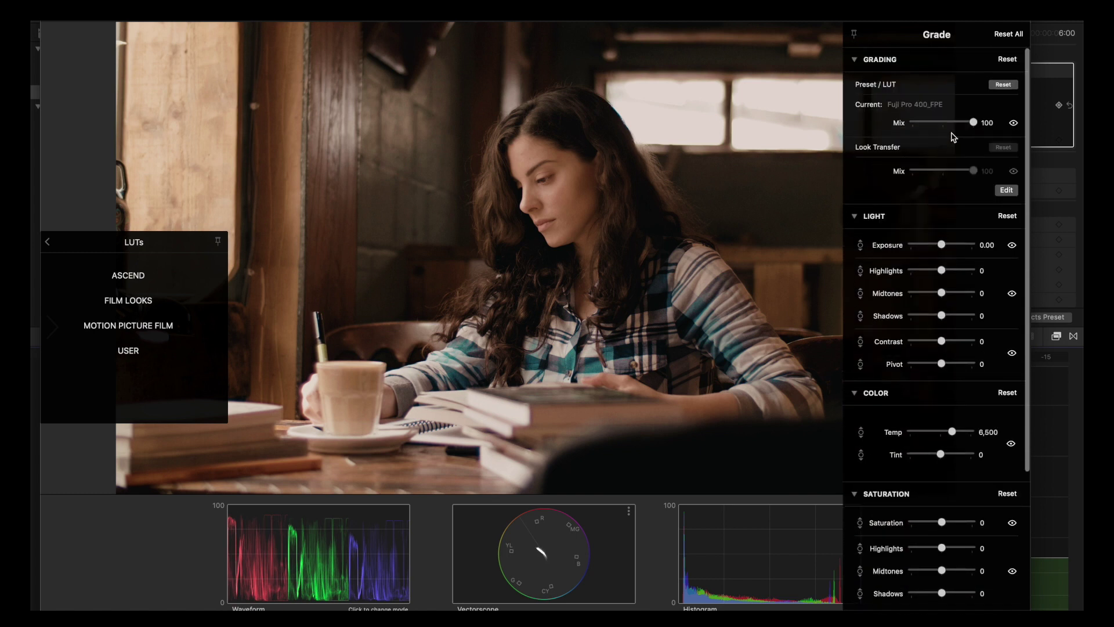
drag(974, 123, 969, 125)
mouse_move(962, 125)
mouse_down()
mouse_move(915, 123)
mouse_move(956, 126)
mouse_up()
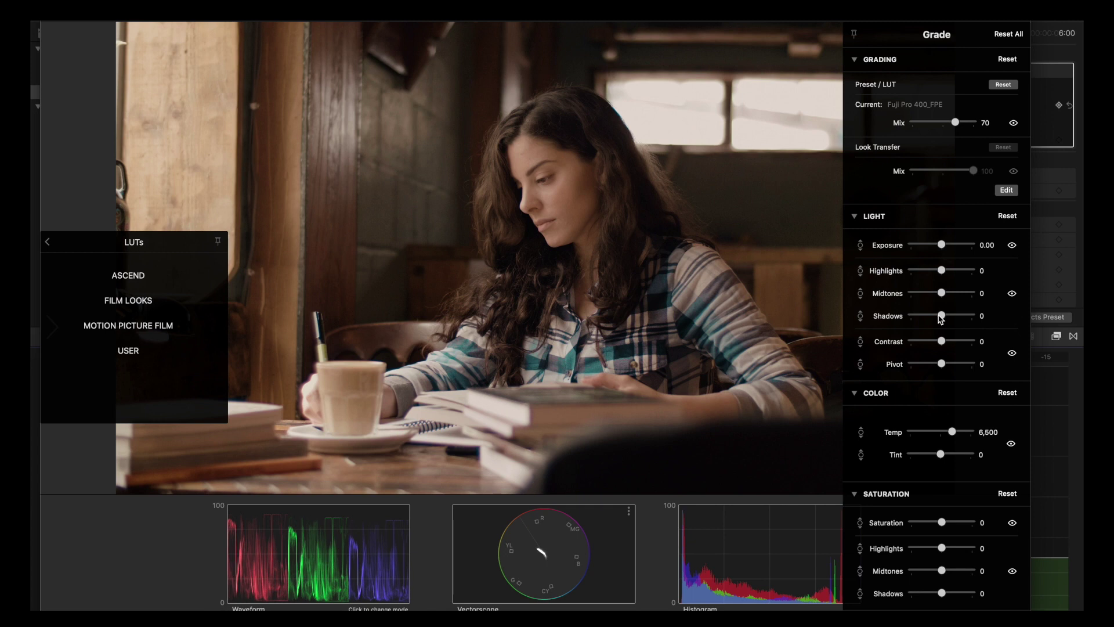
drag(940, 316, 938, 317)
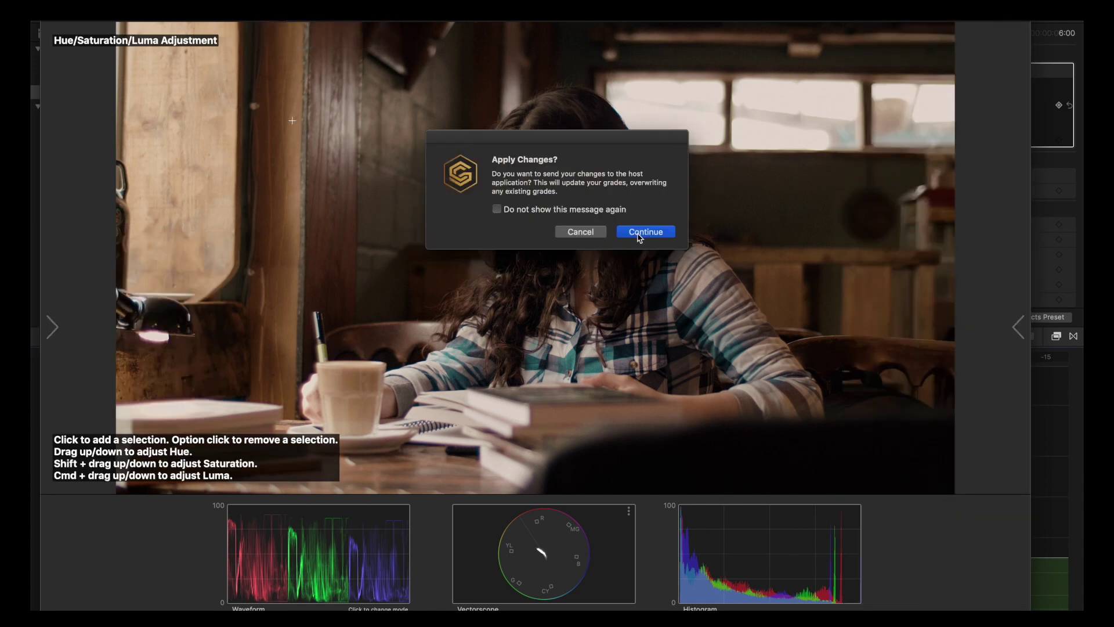
Confirm Continue to send the grade to Final Cut Pro, overwriting the existing grade.
click(641, 233)
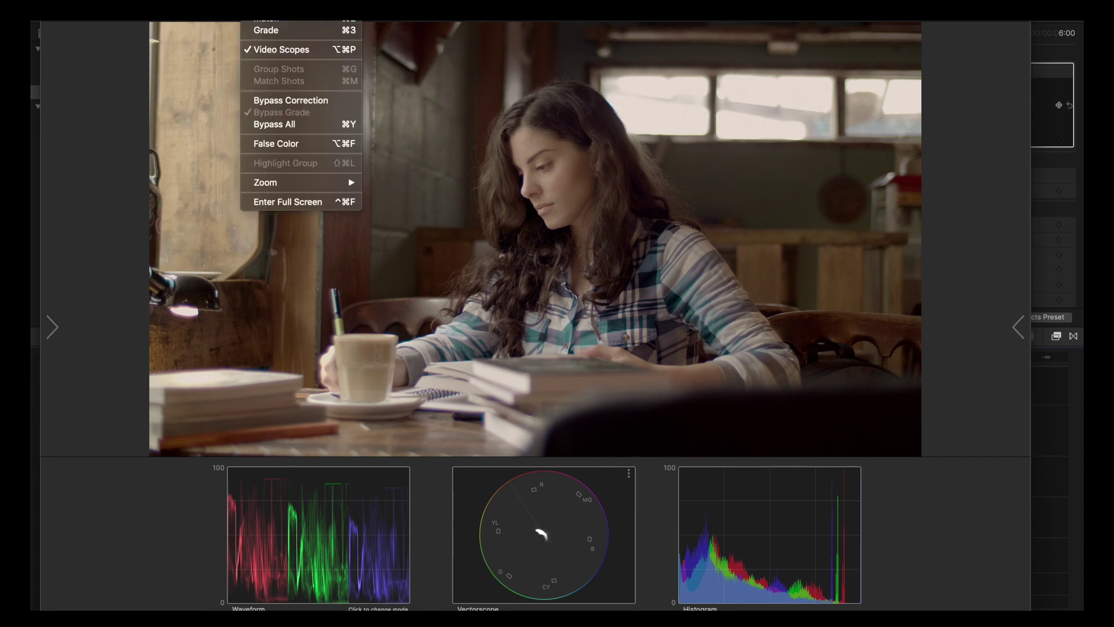
Check exposure in False Color, then nudge the Highlights and lift the Shadows in the Correct panel.
click(279, 146)
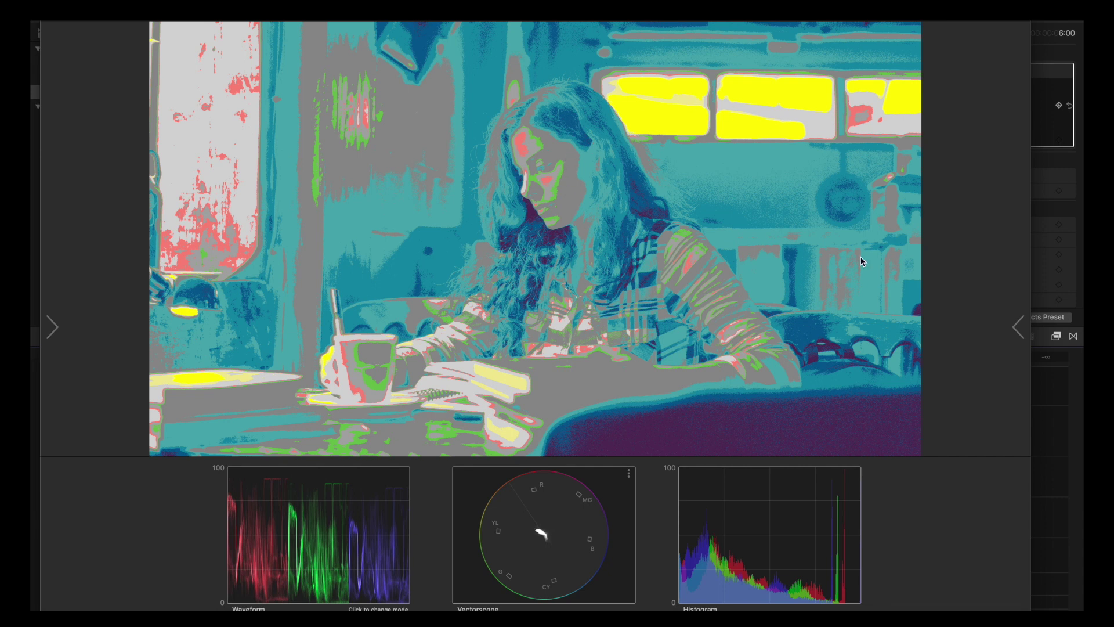
click(1018, 327)
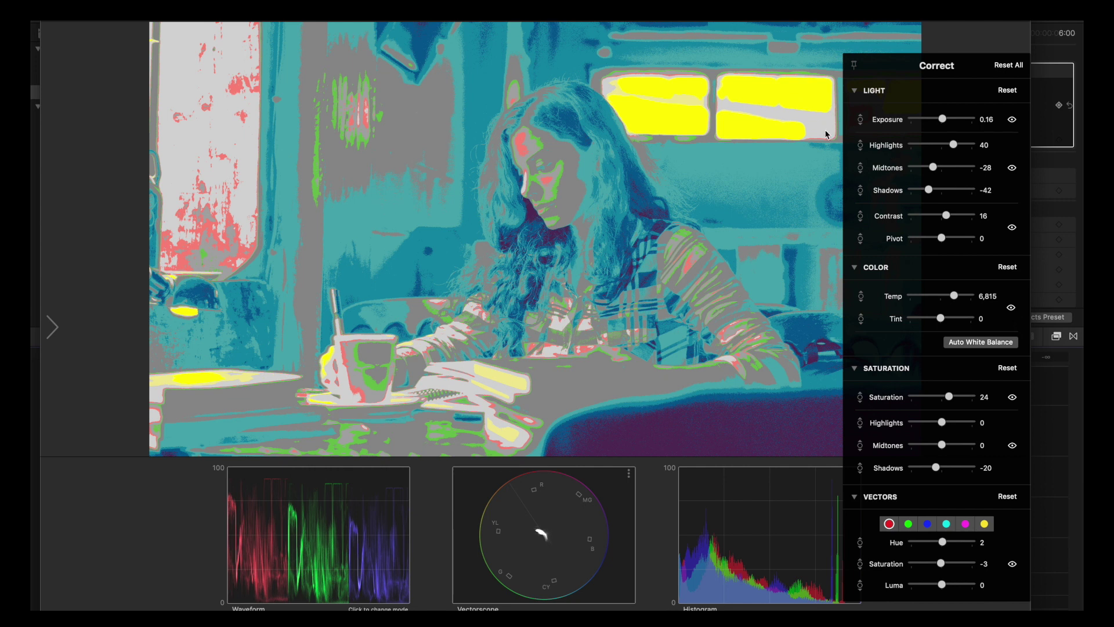
mouse_move(953, 145)
mouse_down()
mouse_move(942, 144)
mouse_move(955, 147)
mouse_up()
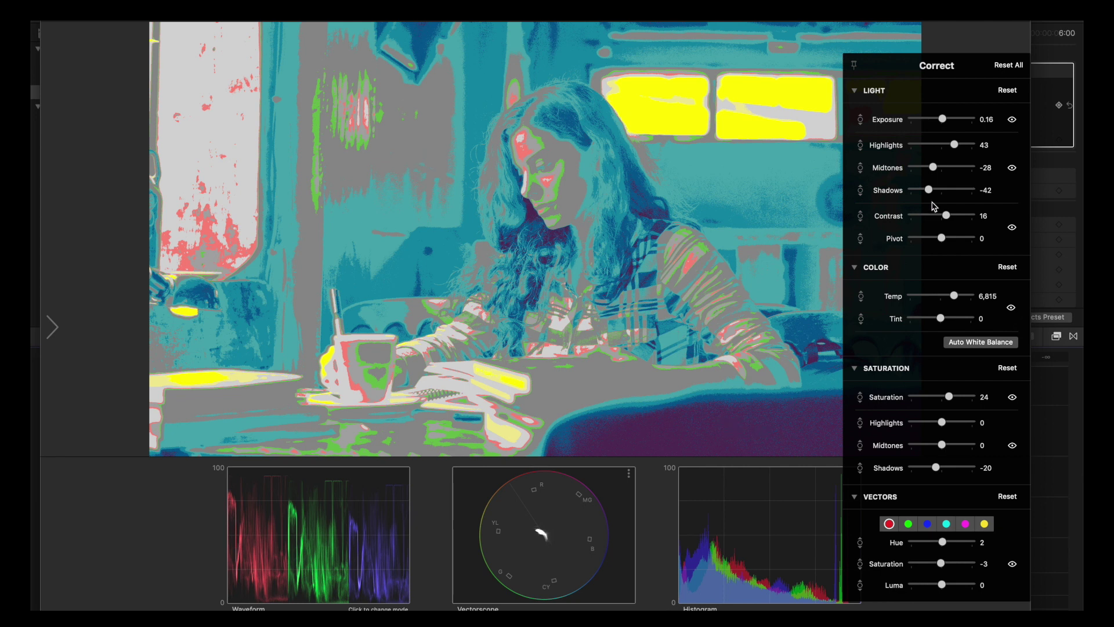
drag(930, 191, 931, 192)
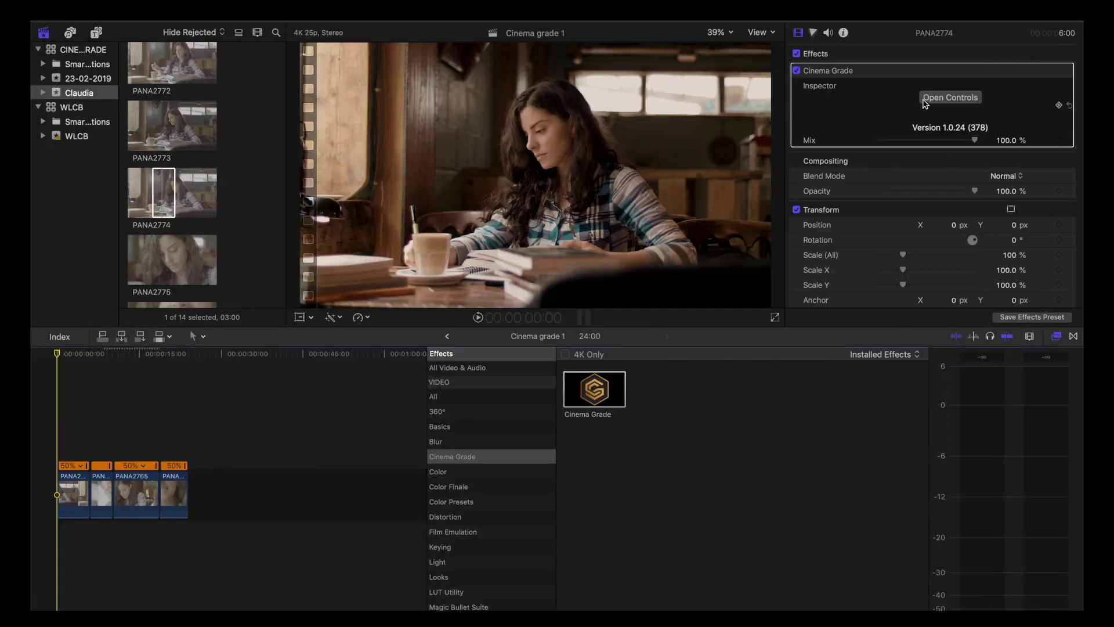
Reopen the Cinema Grade controls from the café clip's Inspector.
click(946, 98)
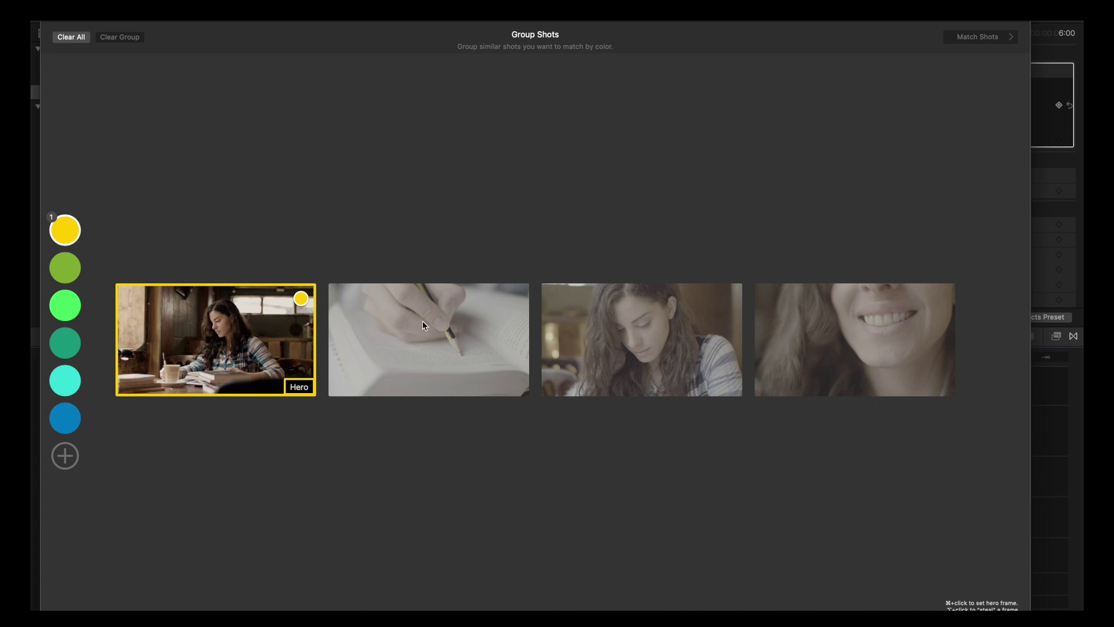
Add the pencil-writing shot, the third shot and the smiling close-up to the yellow group.
click(460, 350)
click(604, 338)
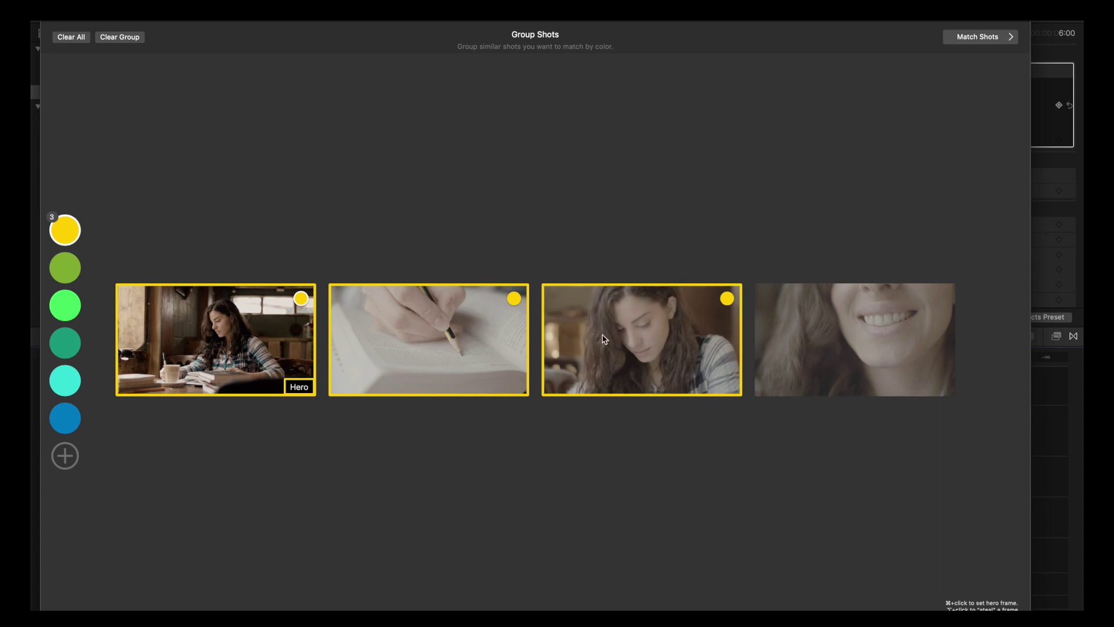
click(864, 340)
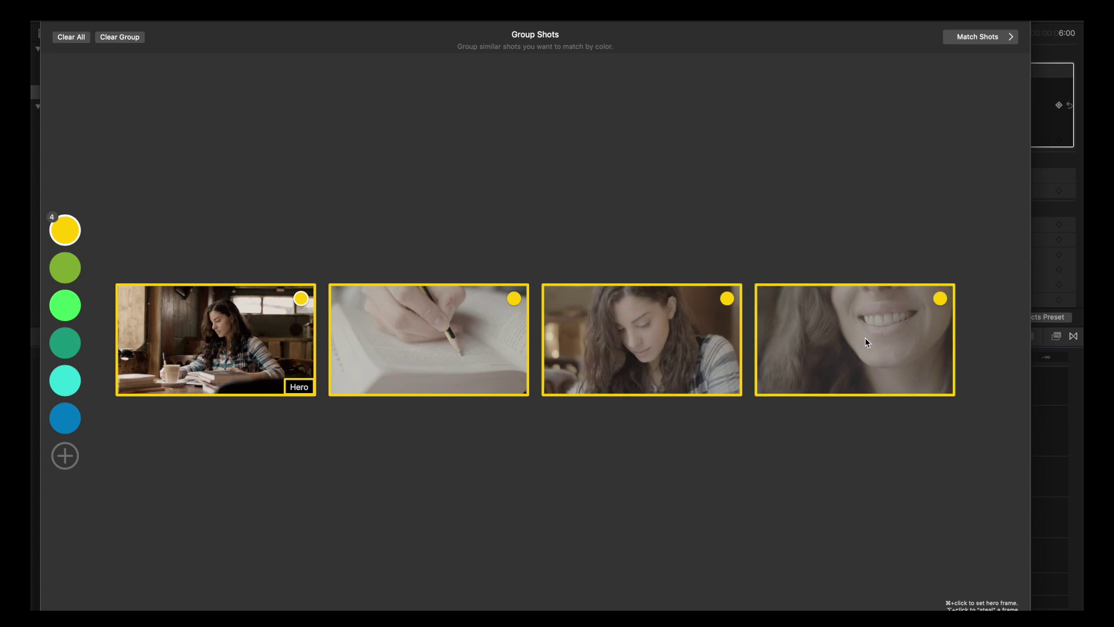
Match the grouped shots to the café hero's adjustments and send all grades to Final Cut Pro.
click(989, 37)
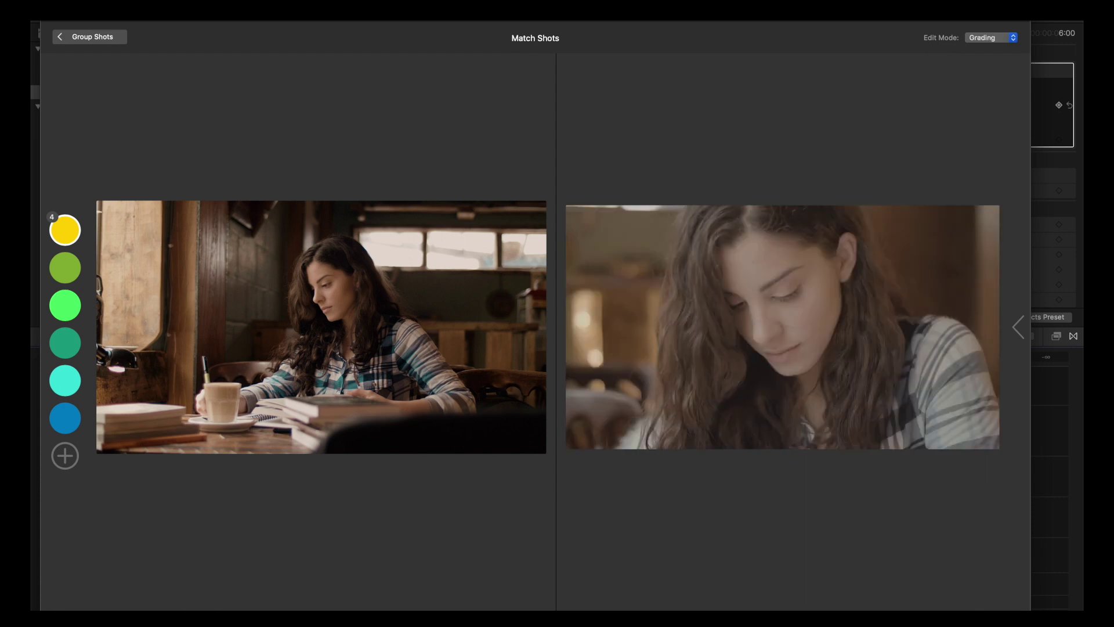
click(412, 589)
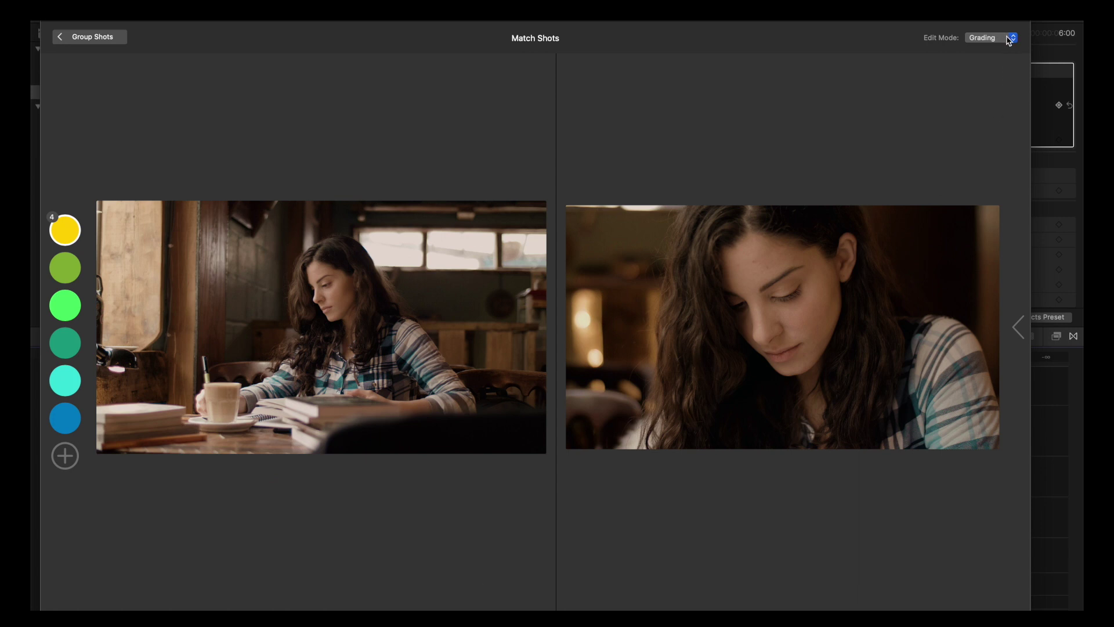
key(Right)
key(Right)
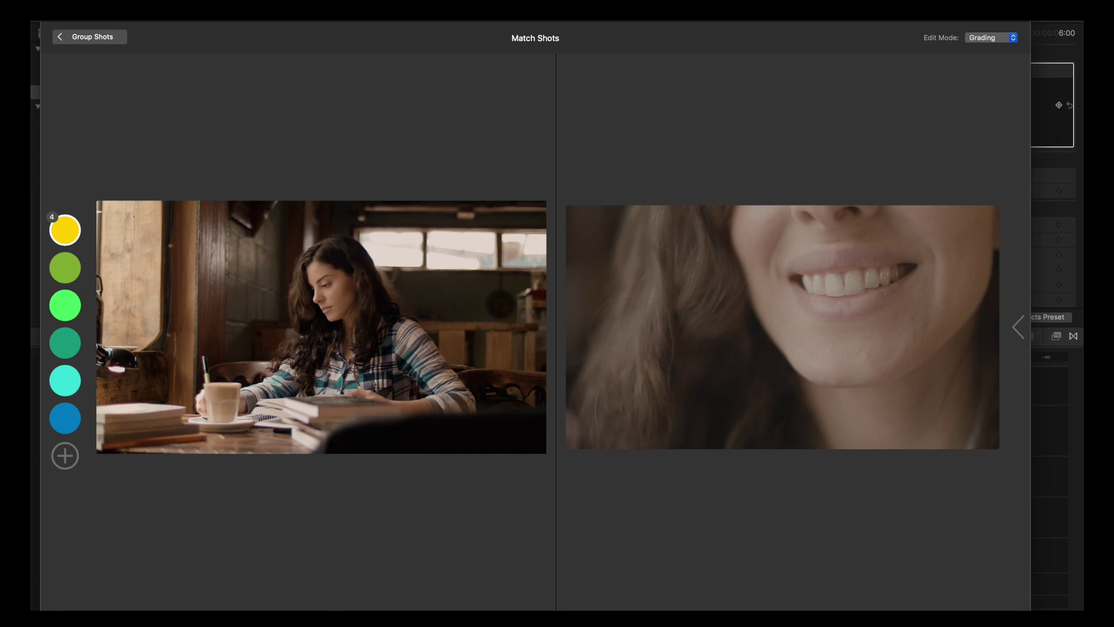
click(322, 614)
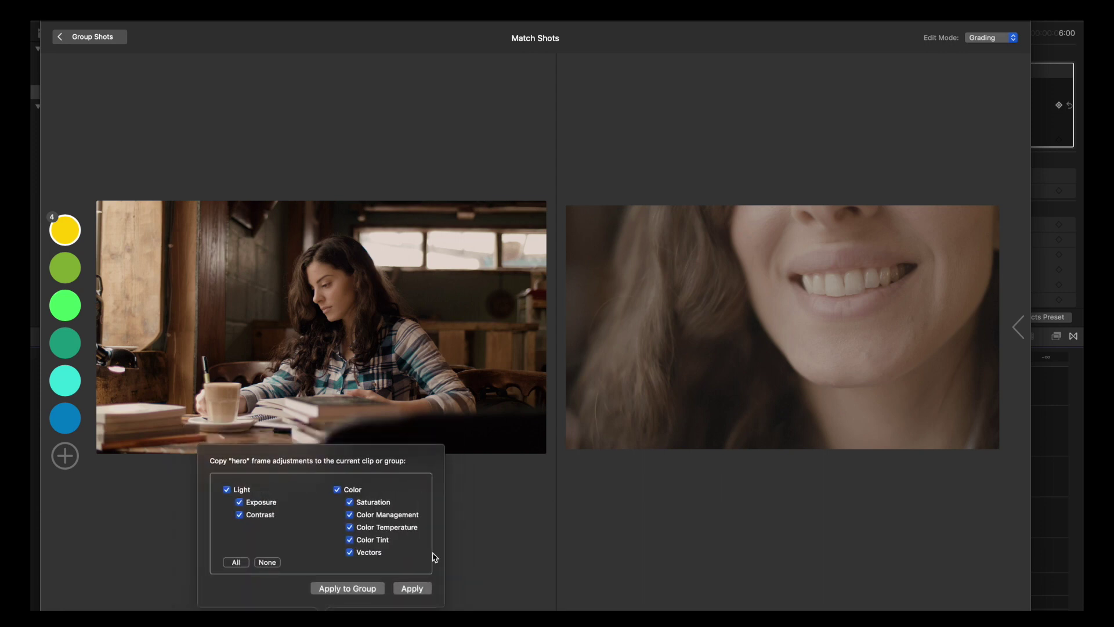
click(411, 589)
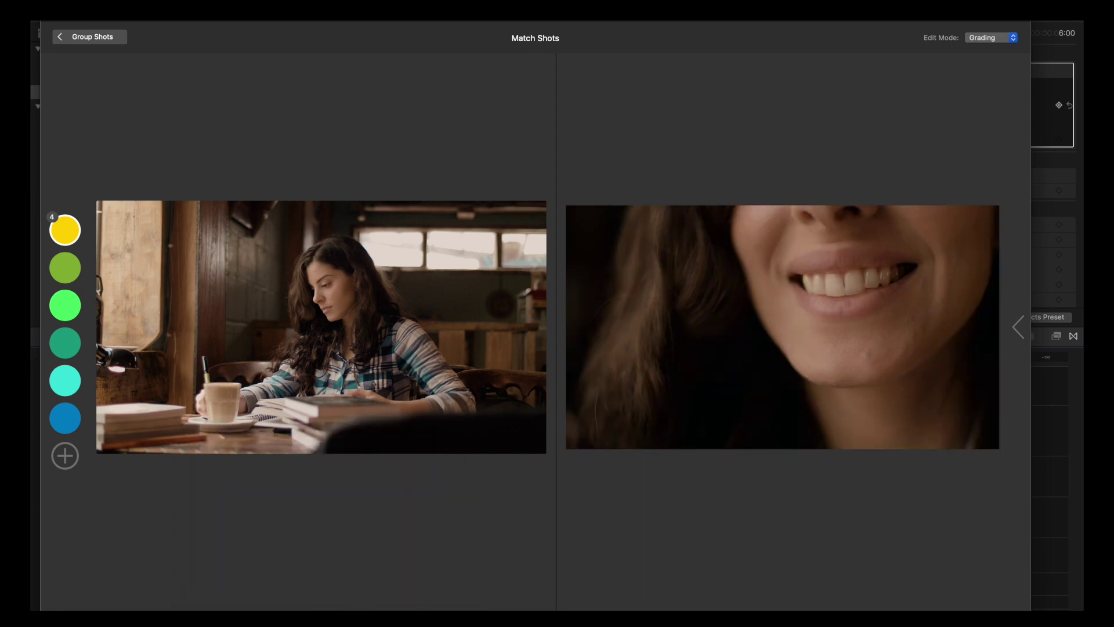
click(322, 613)
click(400, 579)
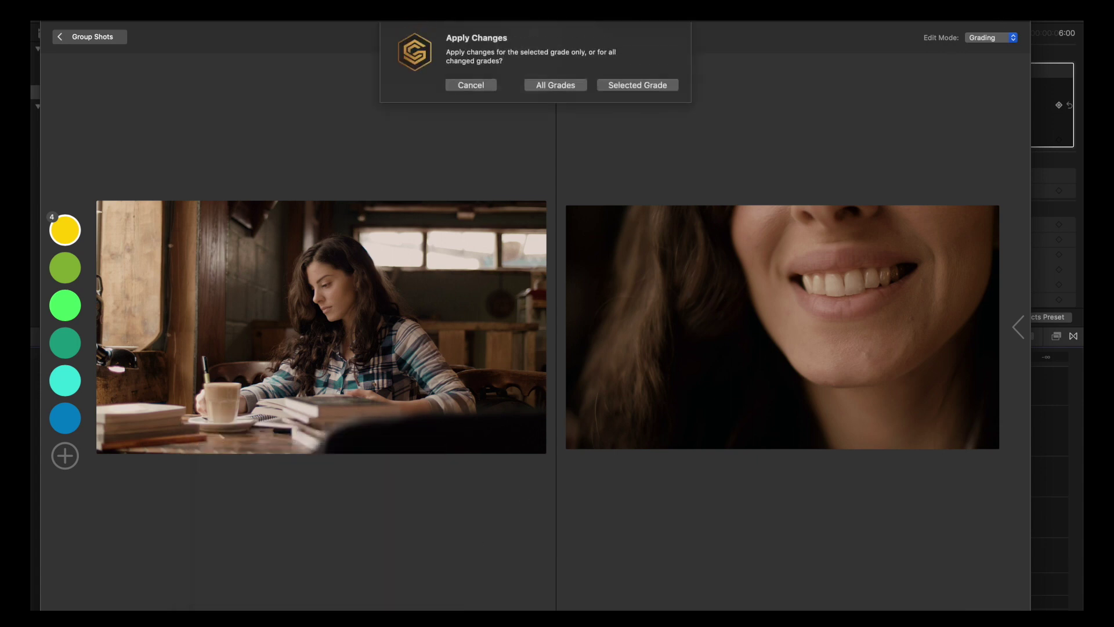
click(554, 86)
click(642, 231)
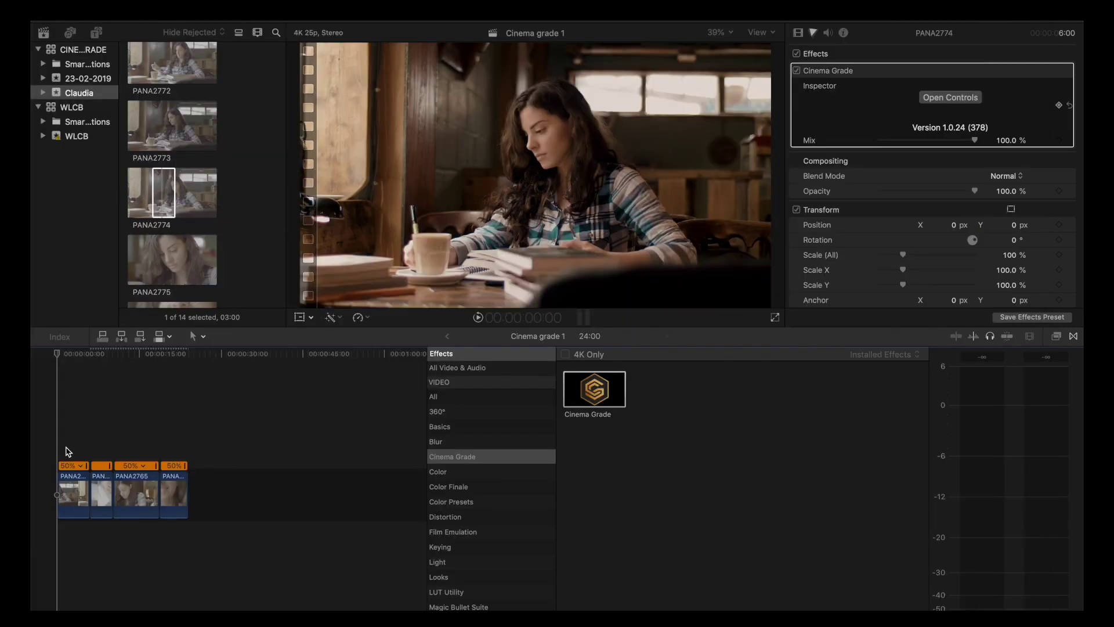
Play back the matched sequence, then open Cinema Grade on the close-up of the woman looking down.
click(58, 355)
key(space)
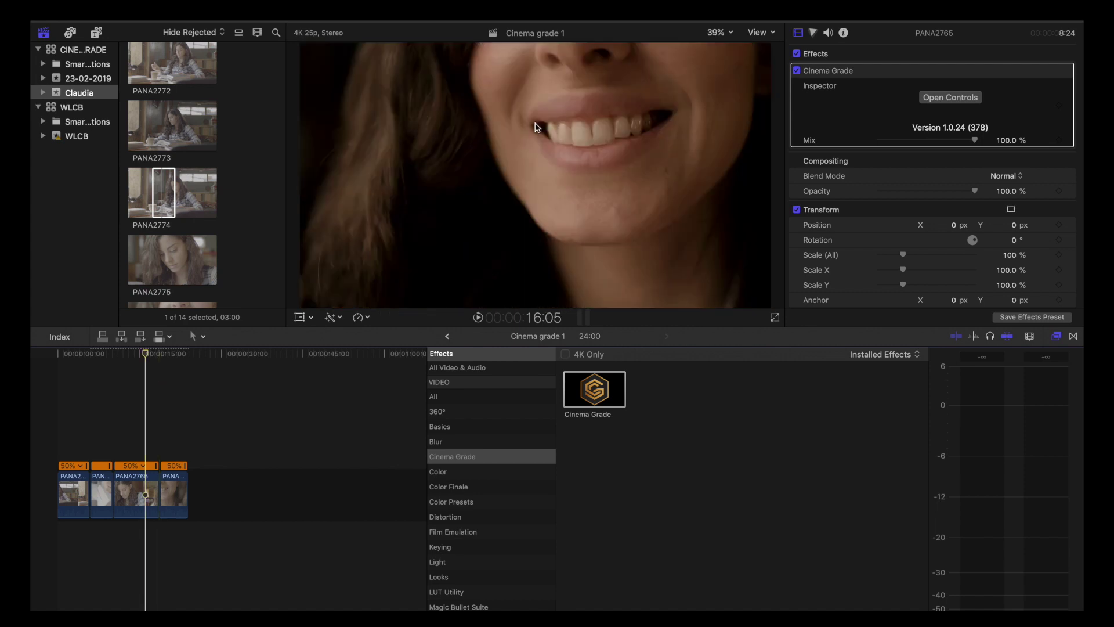
click(958, 98)
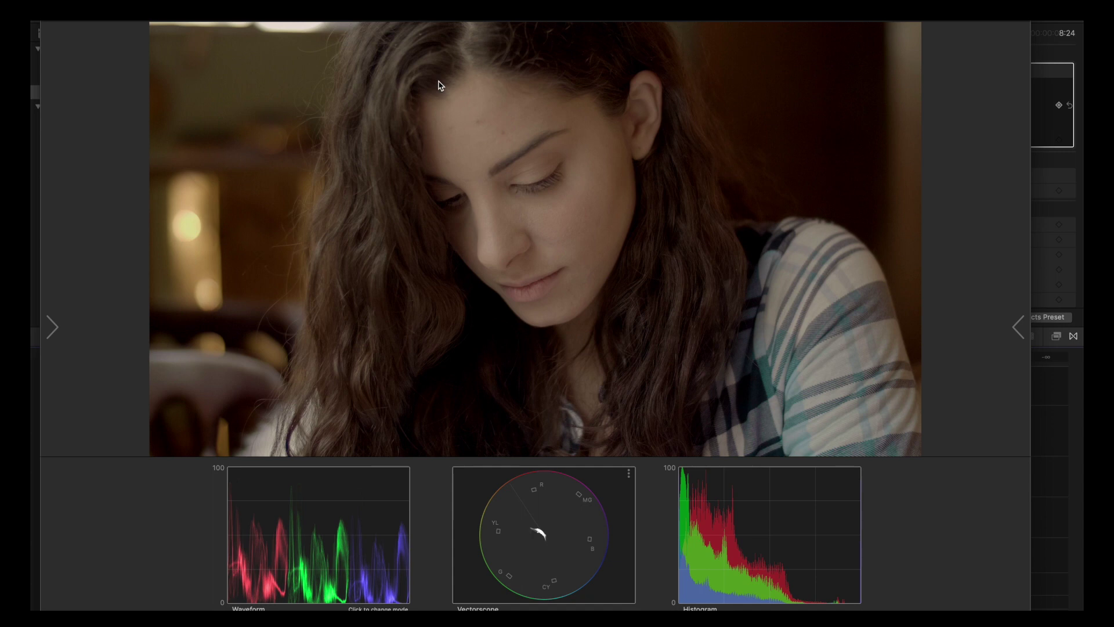
Show the close-up's matched correction: Exposure 0.16, Highlights 40, Shadows -42, Saturation 24.
click(1018, 328)
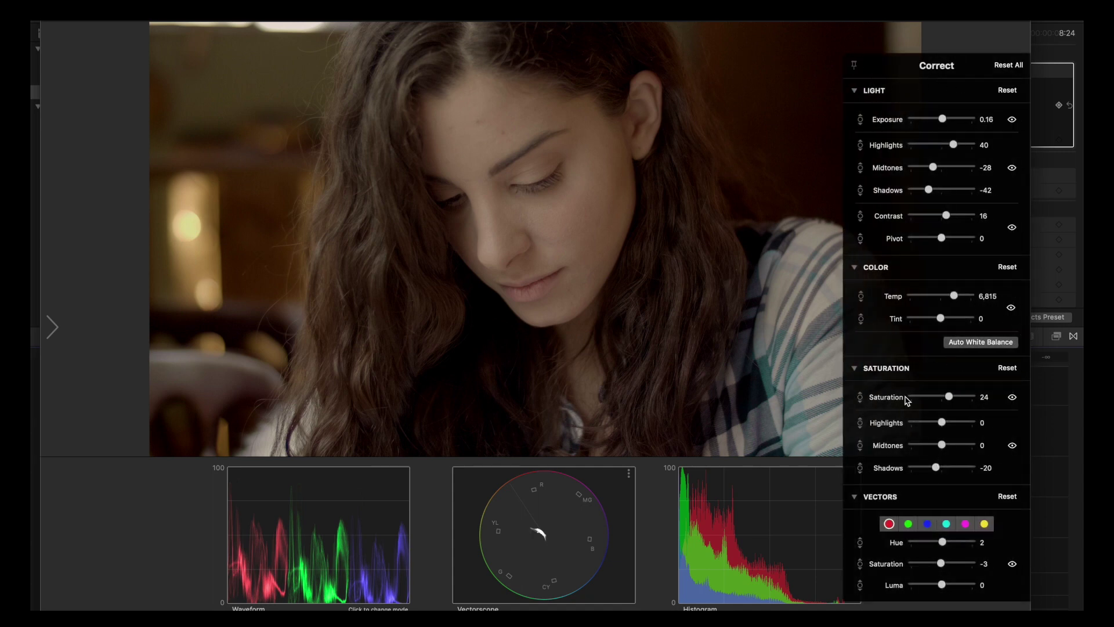